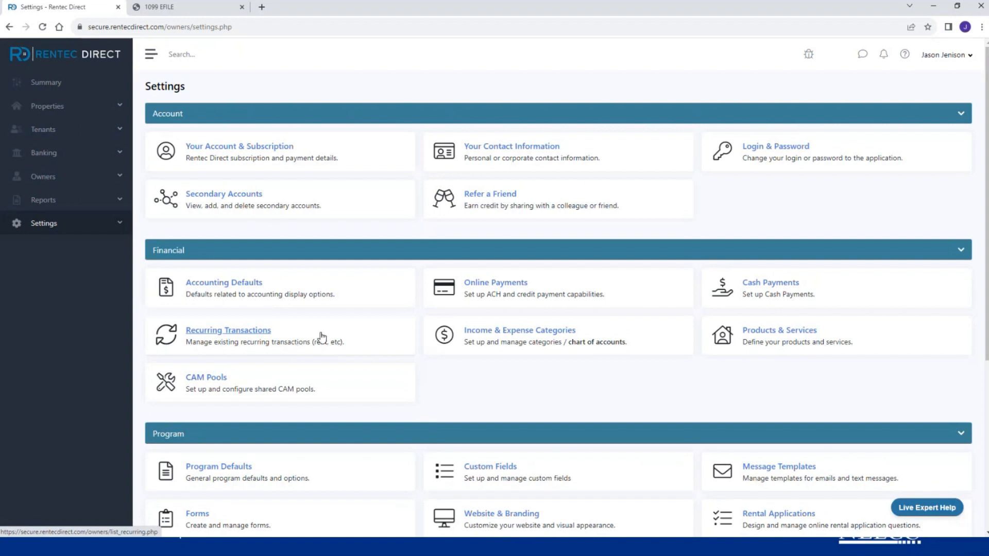
- Reload Settings and go to Utilities in the Tools section, where Nelco 1099 e-filing is offered
left_click(43, 227)
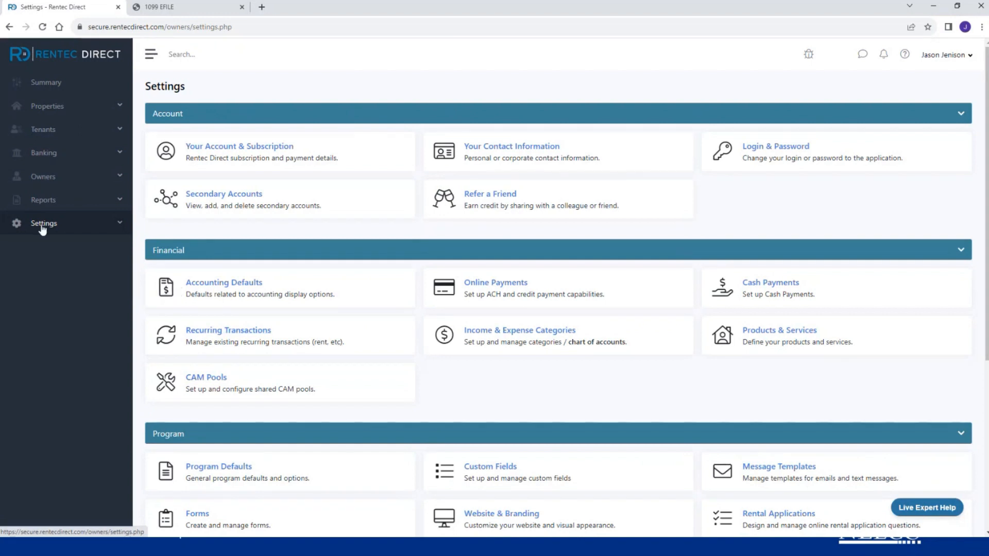
scroll(332, 347, "down", 5)
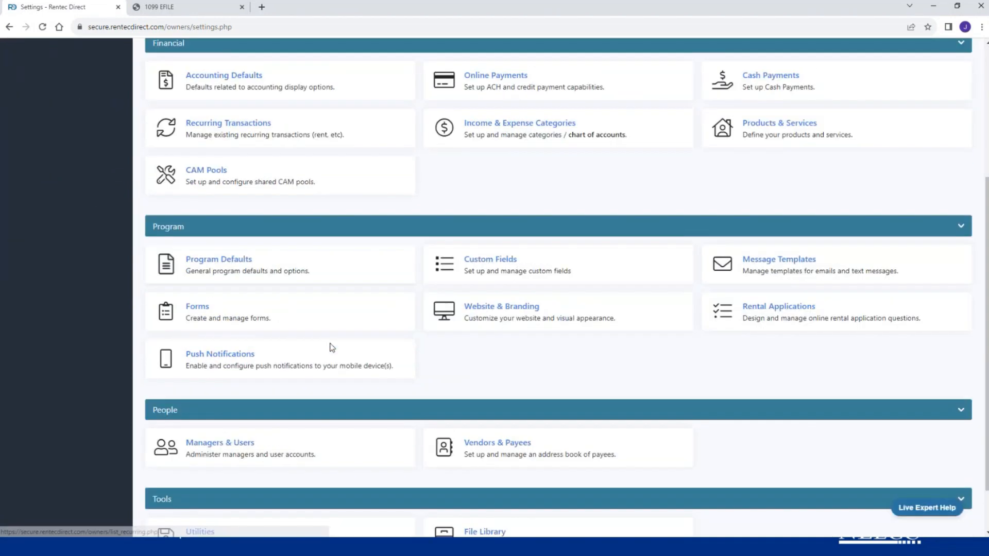
left_click(205, 478)
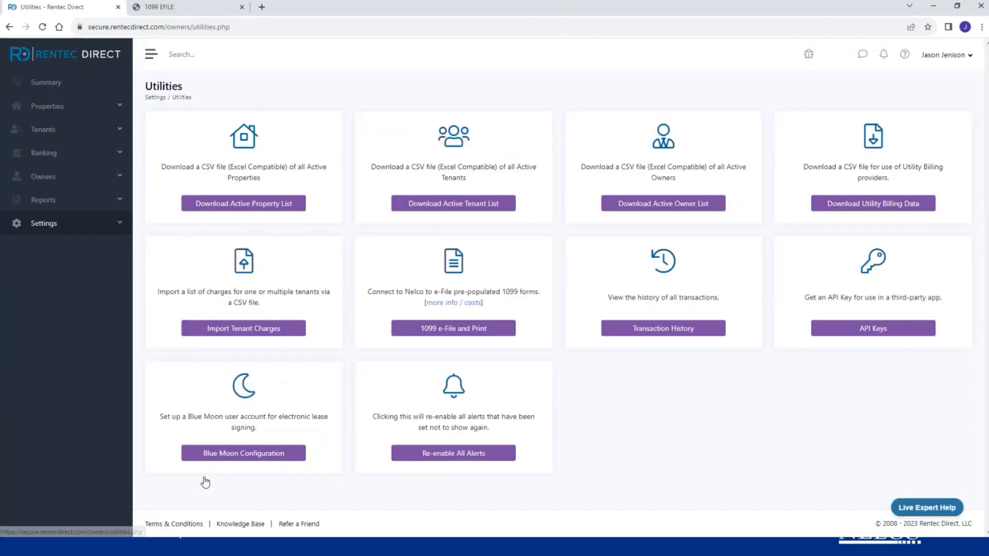
- Start 1099 e-File and Print for ABS Landscaping and Johnson Investments and transmit them to Nelco
left_click(468, 325)
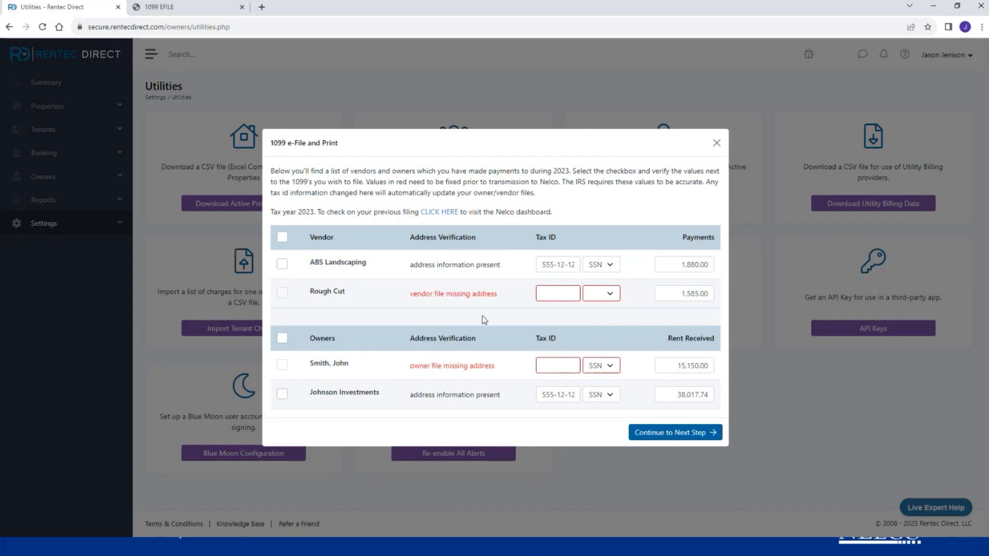
left_click(282, 266)
left_click(282, 395)
left_click(676, 432)
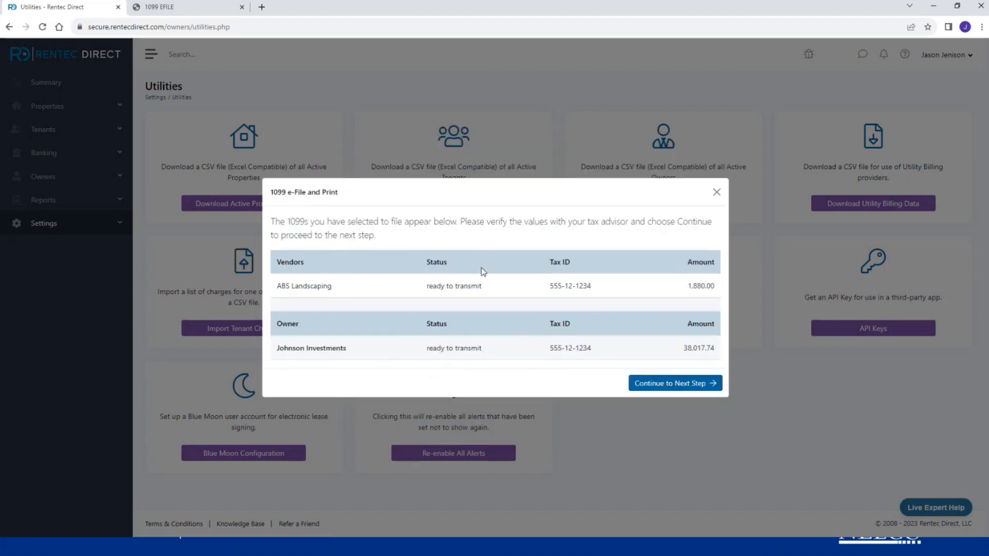
left_click(653, 385)
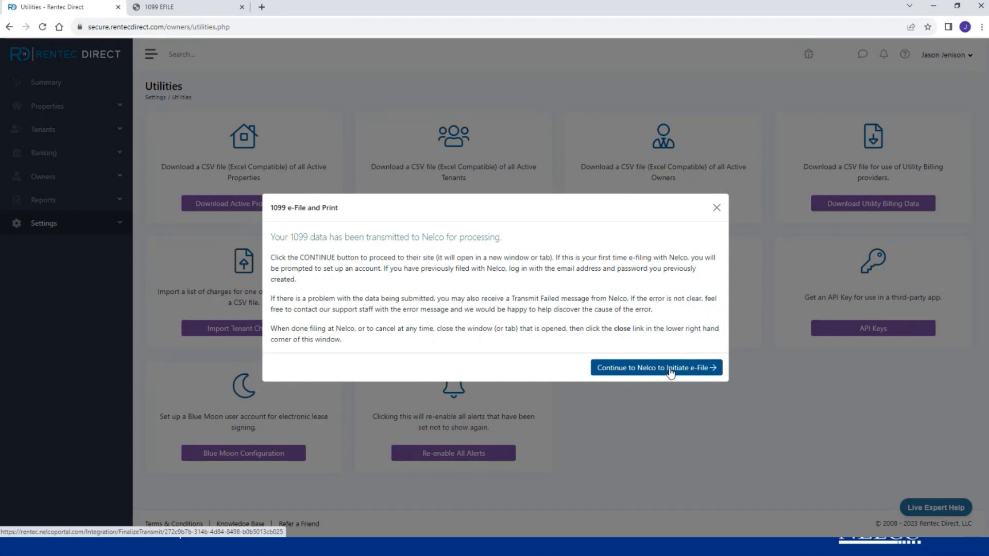
- Continue to Nelco, close the duplicate tab, and back out of account creation to the login form
left_click(671, 368)
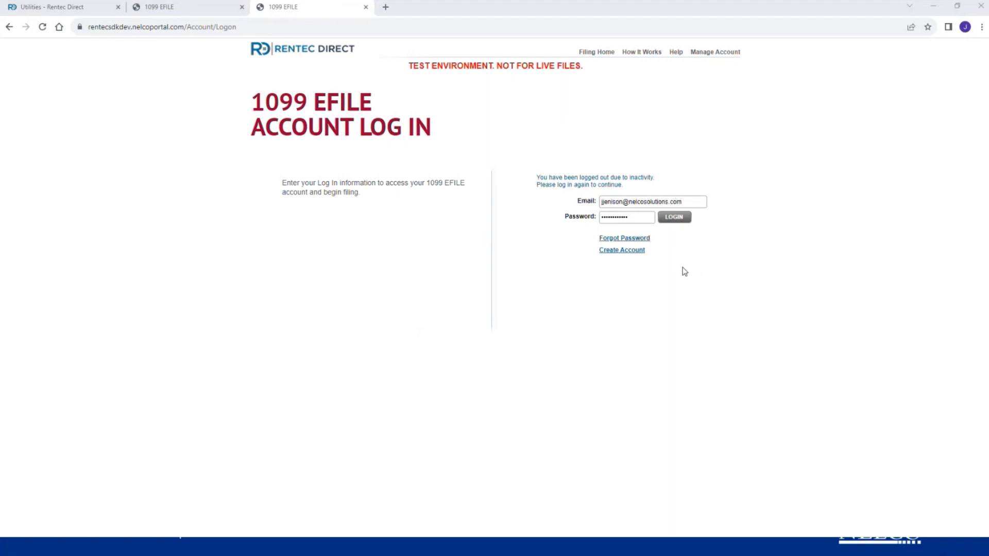
left_click(242, 6)
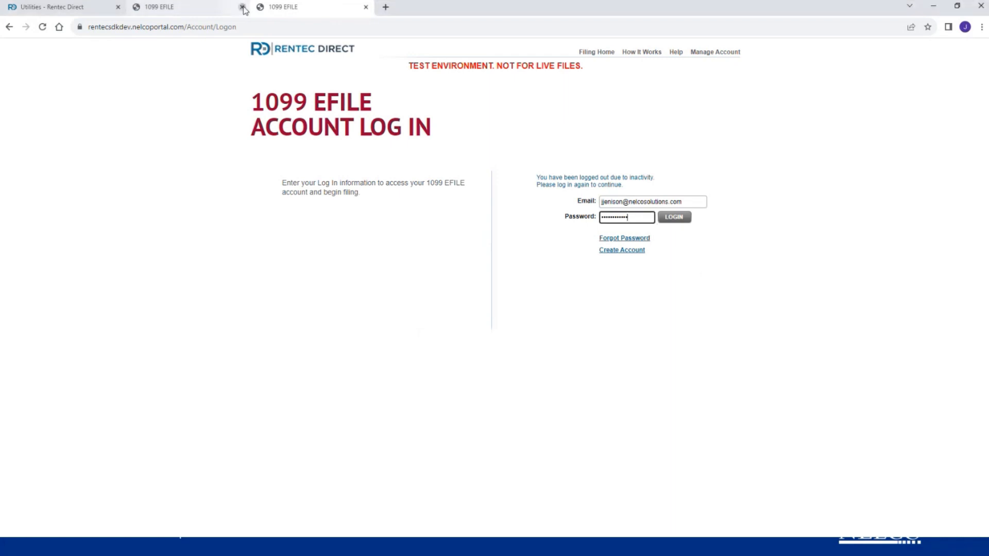
left_click(631, 253)
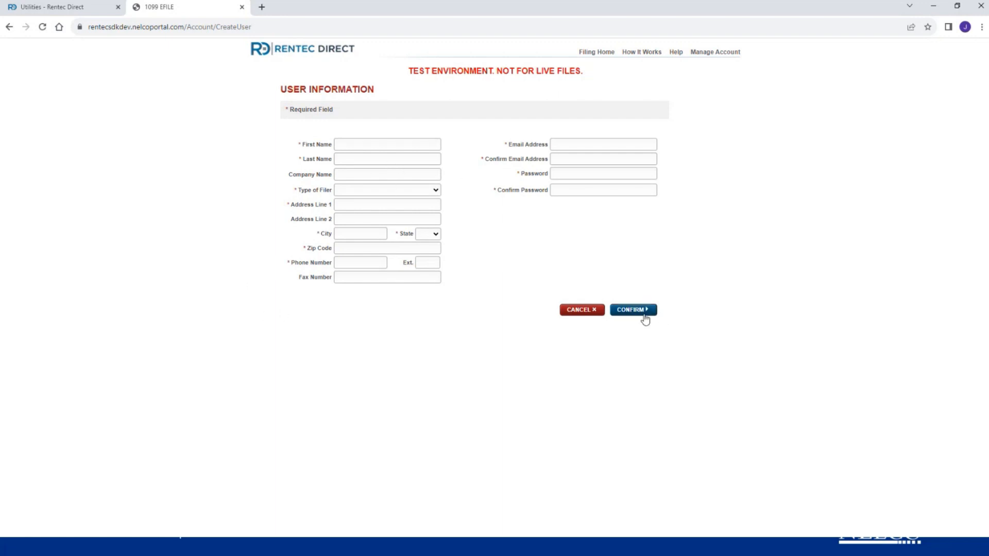
left_click(584, 312)
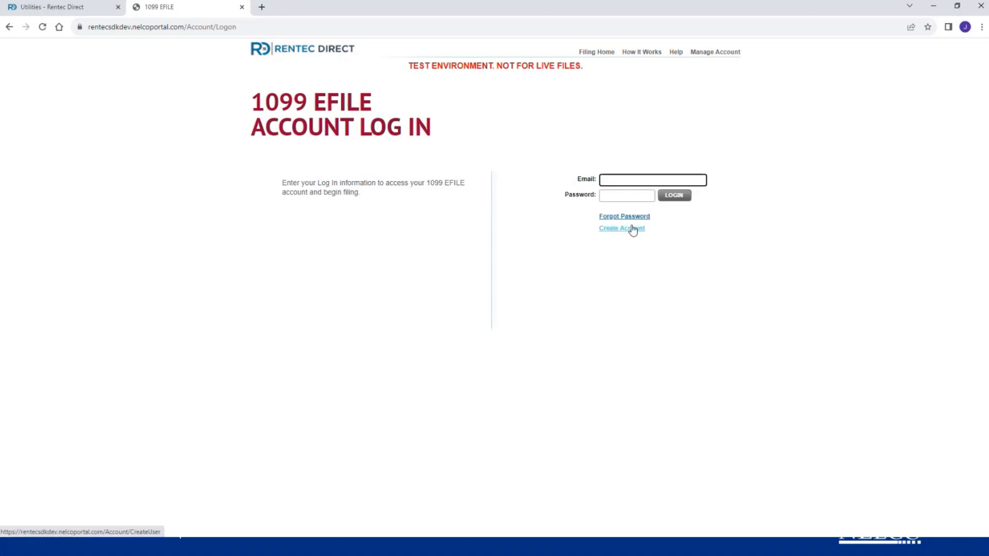
- Log in with the filing account's e-mail address and password
key("Tab")
type("•••••••••••")
key("Return")
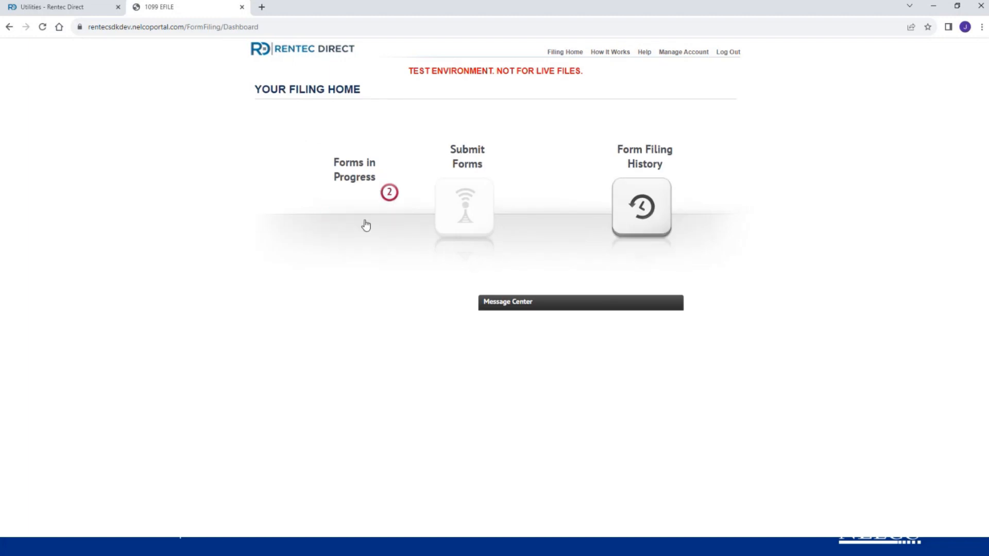
- Open Forms in Progress and point out the Management World payer and its 1099-MISC section
left_click(366, 225)
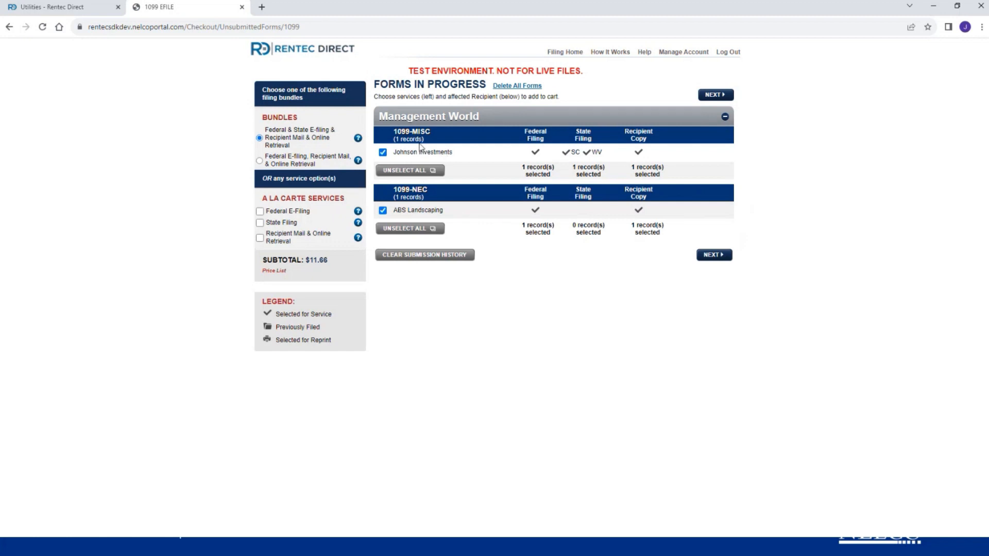
left_click_drag(479, 120, 383, 120)
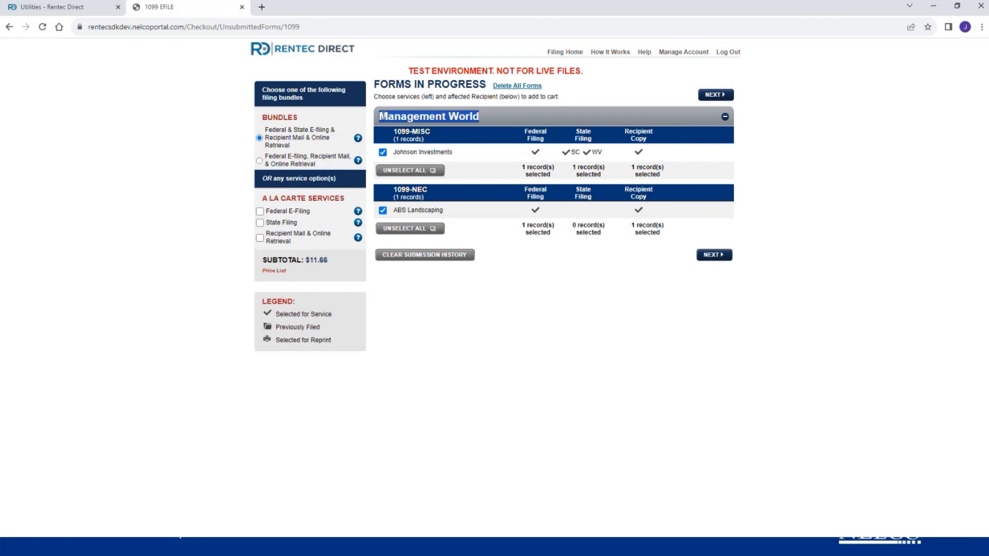
left_click(463, 136)
left_click_drag(462, 136, 386, 130)
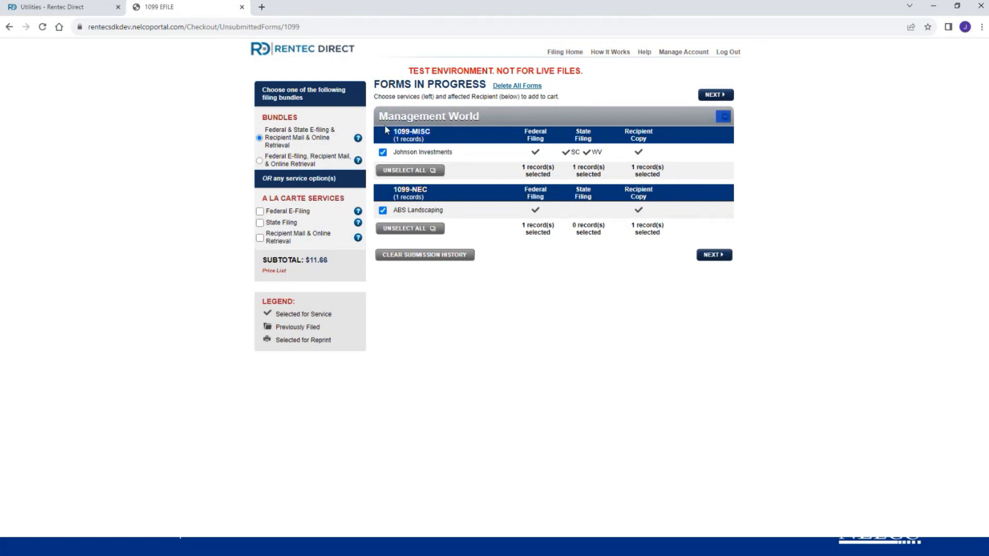
left_click(412, 131)
- Point out recipients Johnson Investments and ABS Landscaping, then choose Federal E-Filing only ($2.82)
left_click_drag(454, 153, 395, 151)
left_click_drag(467, 213, 395, 215)
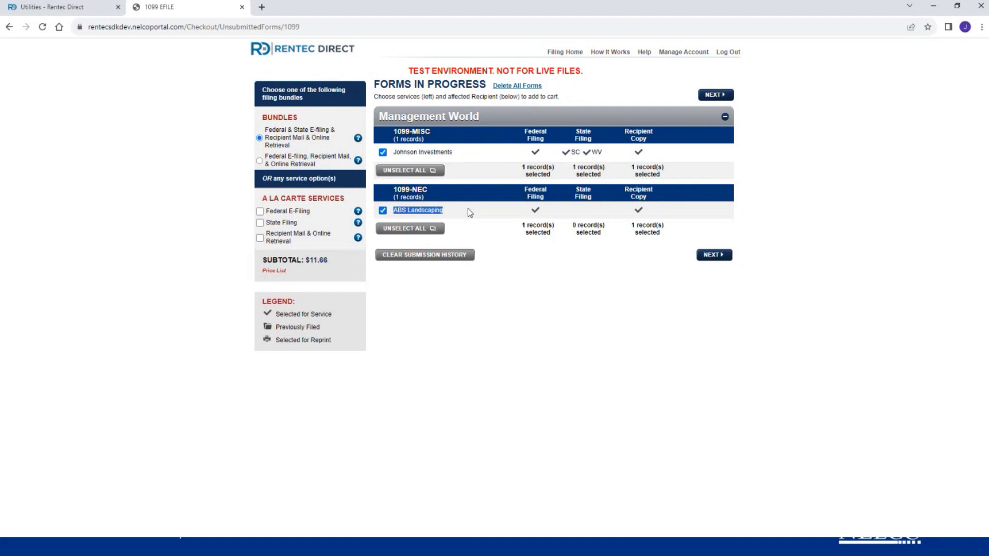
left_click(495, 213)
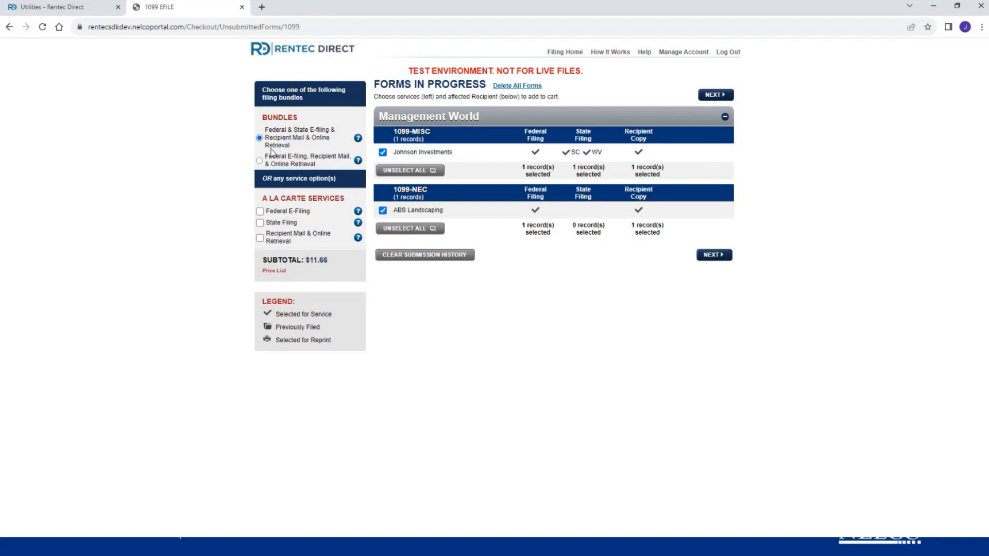
left_click(260, 211)
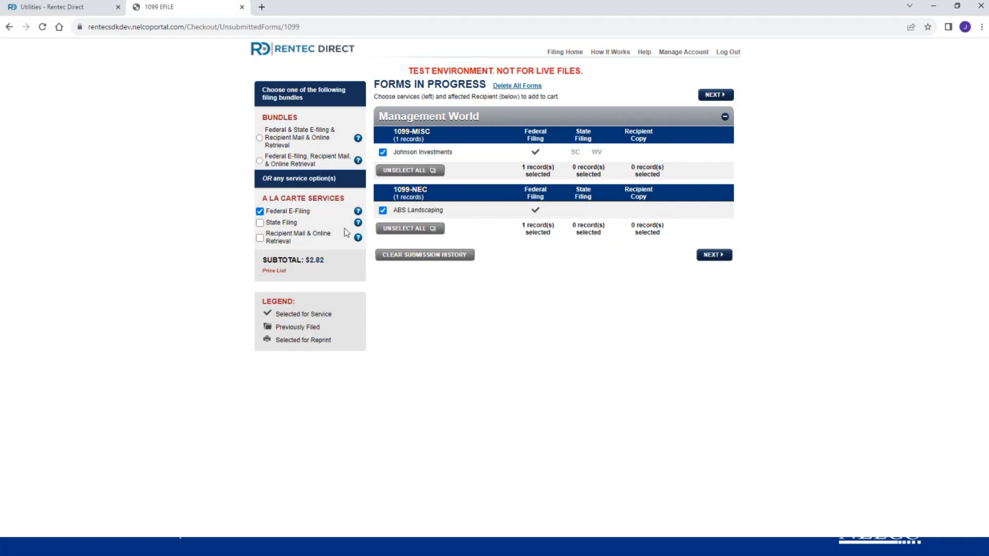
- Add à la carte state filing for SC and WV and recipient mail with online retrieval
left_click(260, 212)
left_click(260, 211)
left_click(260, 223)
left_click(260, 238)
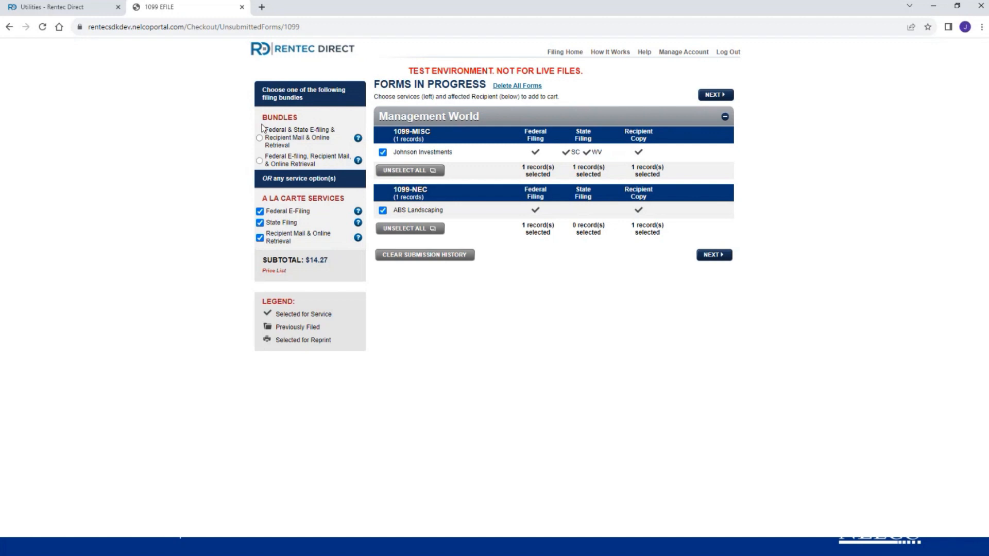
- Choose the Federal & State E-filing & Recipient Mail bundle, keeping both recipients ($11.66)
left_click(259, 138)
left_click(259, 161)
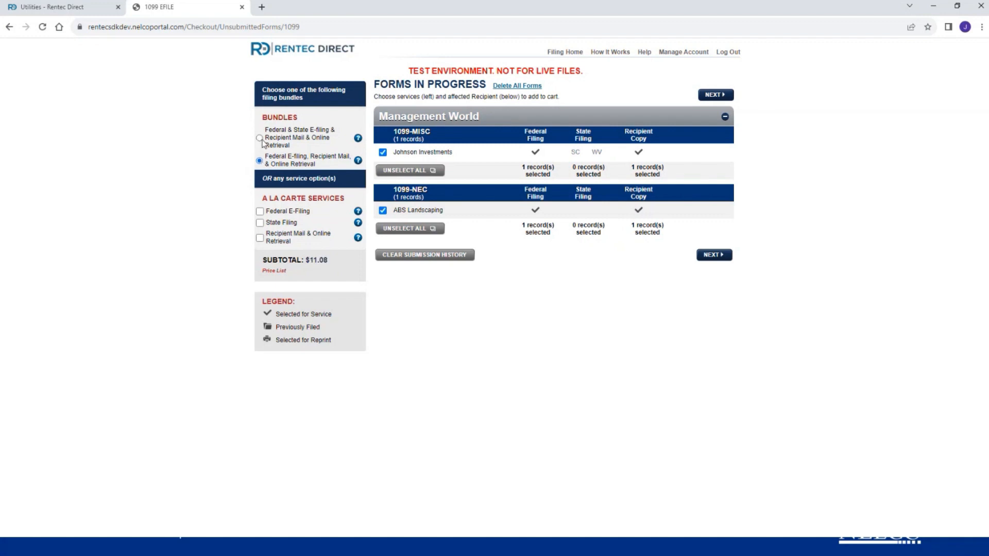
left_click(259, 138)
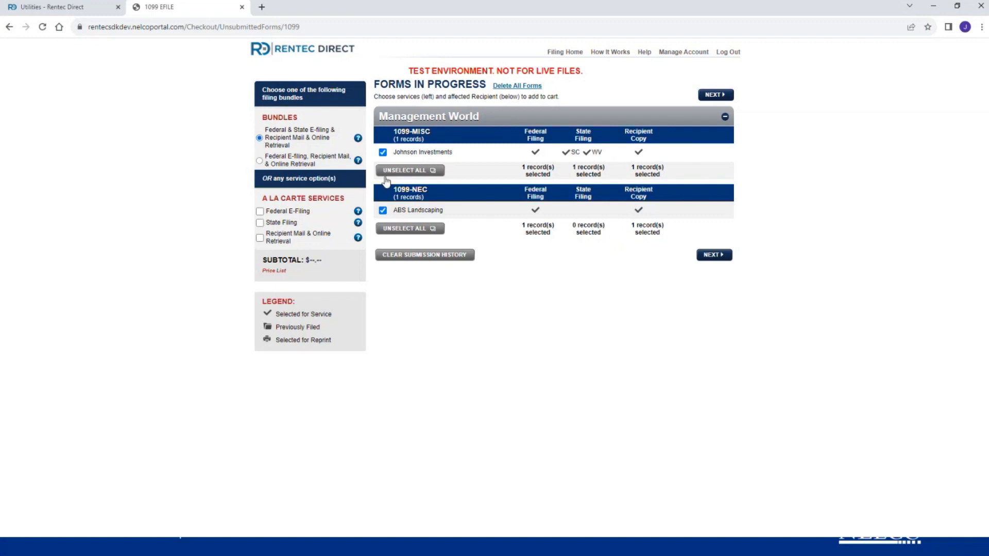
left_click(383, 211)
left_click(383, 211)
- Check the WV IT-103 quarterly withholding fields show zero, then accept the reconciliation
left_click(712, 256)
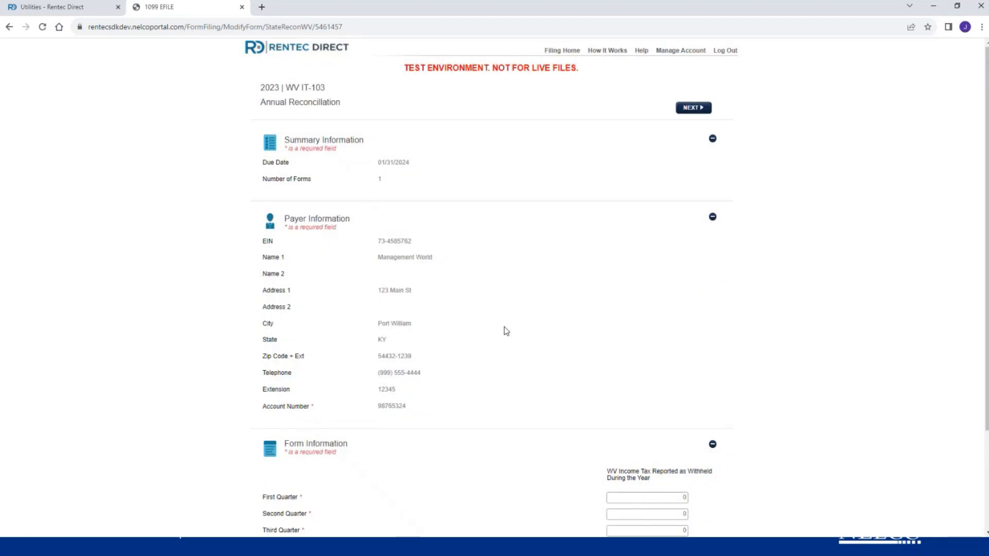
scroll(407, 204, "down", 3)
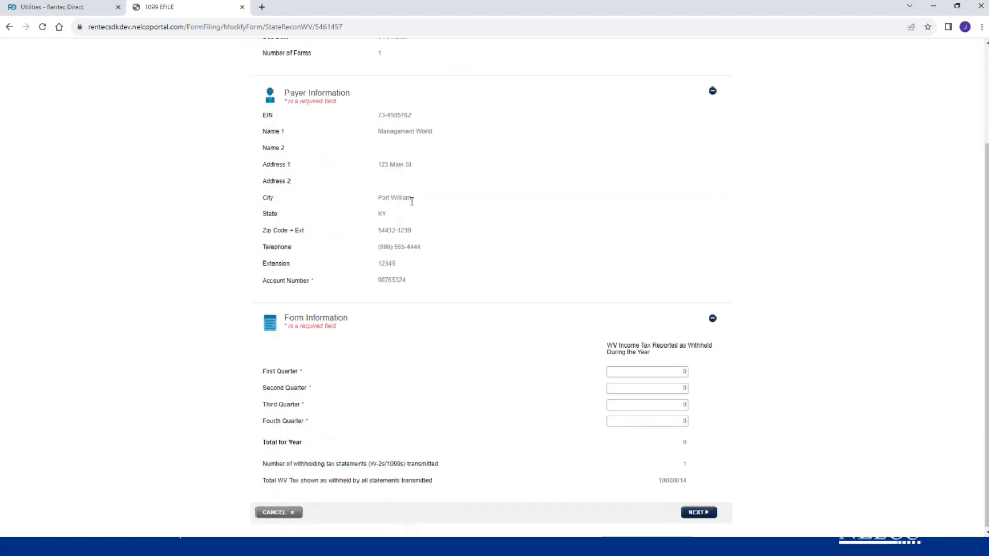
left_click(639, 359)
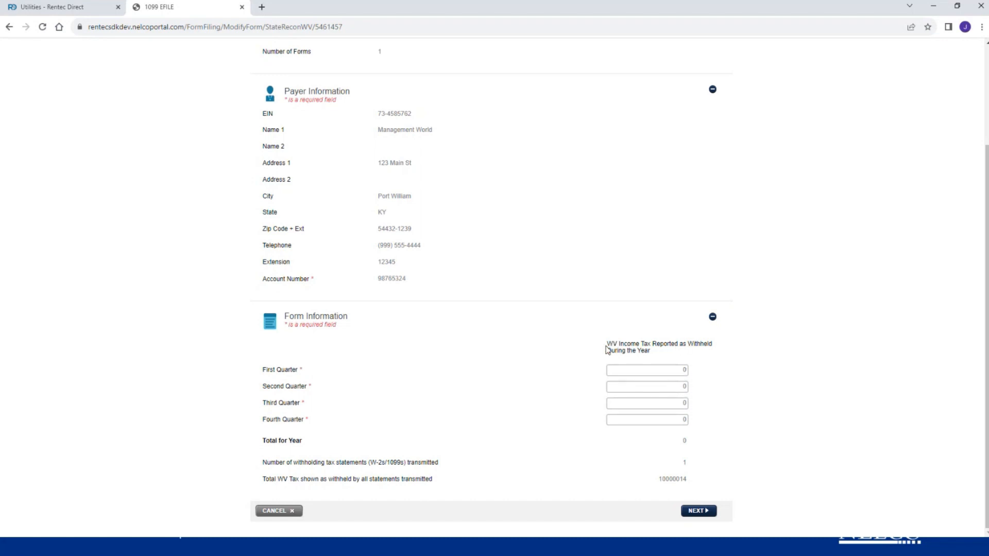
left_click(684, 367)
right_click(701, 510)
left_click(762, 412)
left_click(698, 511)
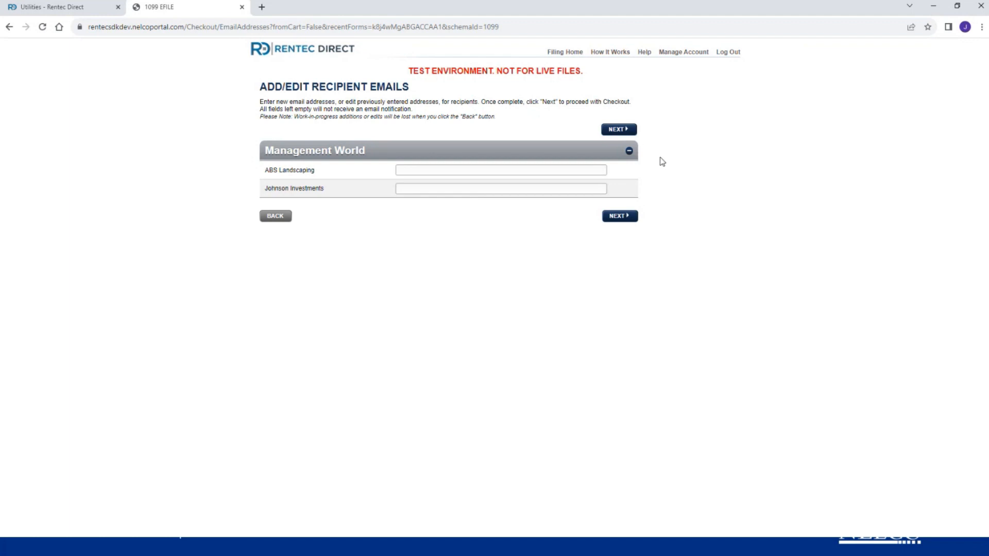
- Skip adding recipient emails and continue to the Review Cart
left_click(629, 133)
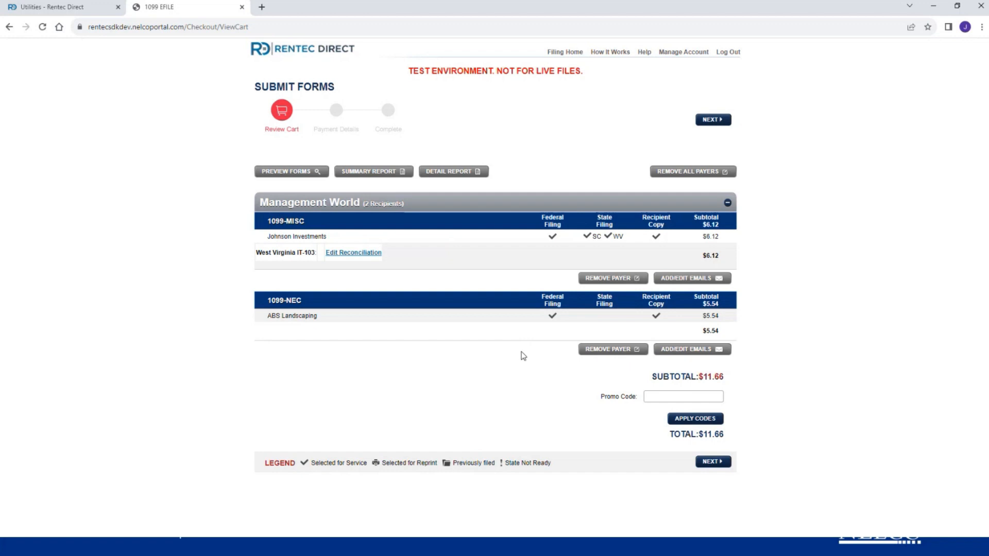
- Confirm the $11.66 cart for both Management World forms and continue to payment
left_click(711, 463)
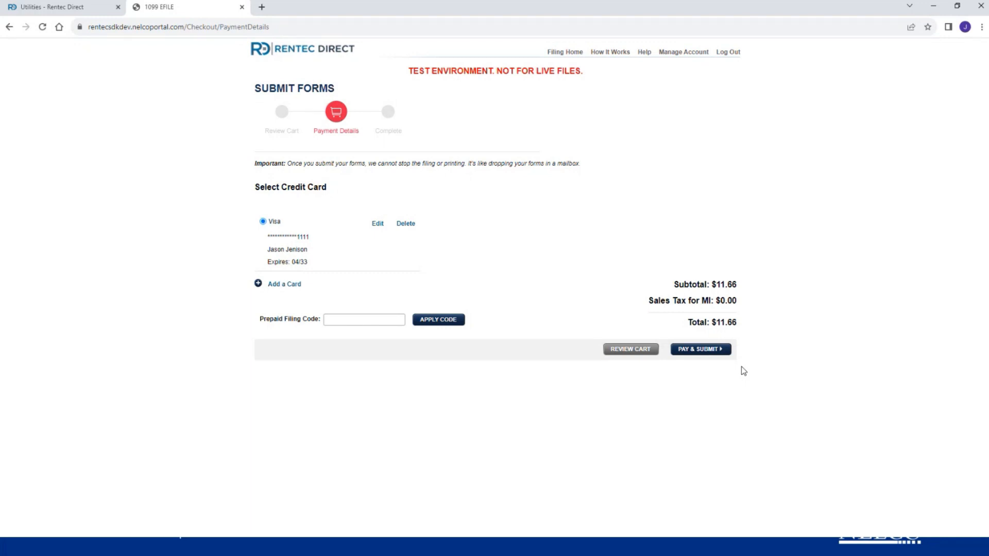
- Submit the $11.66 payment with the saved Visa card via PAY & SUBMIT
left_click(714, 356)
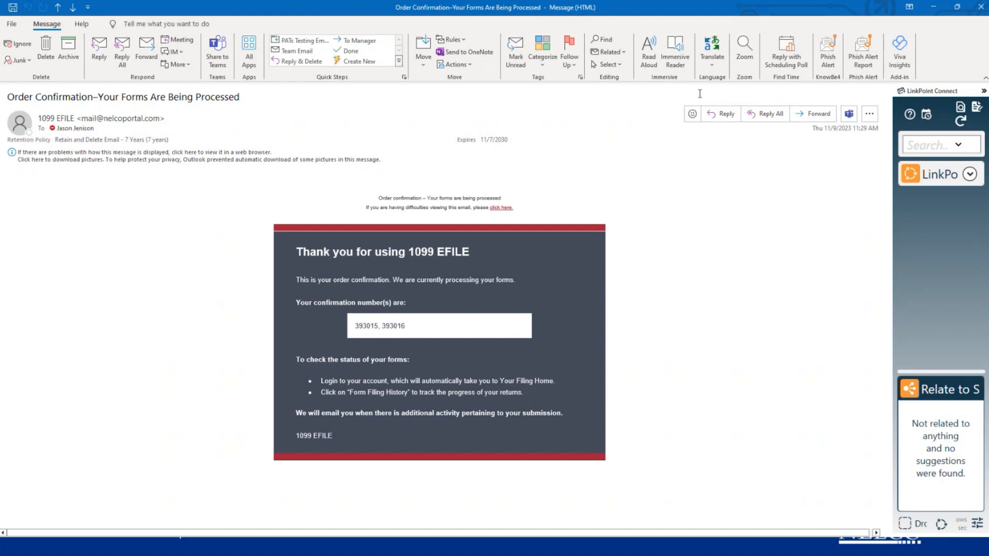
- Close the Outlook order confirmation message to return to the Nelco confirmation page
left_click(976, 15)
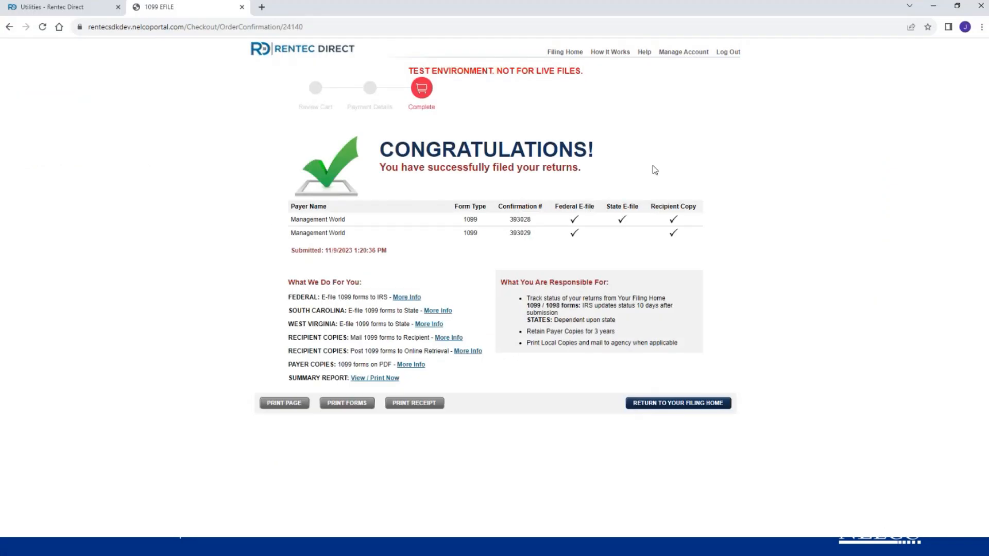
left_click(568, 55)
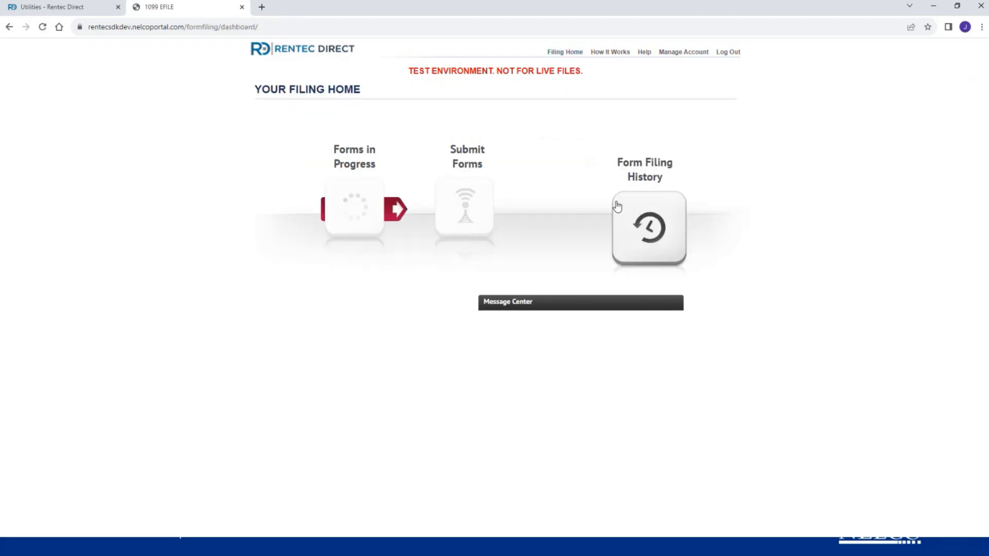
left_click(655, 225)
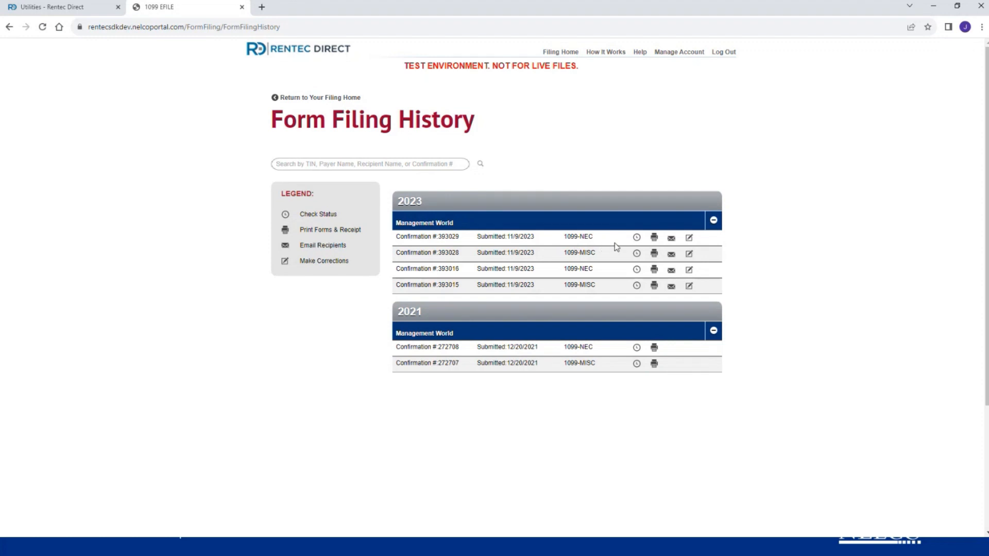
left_click(637, 239)
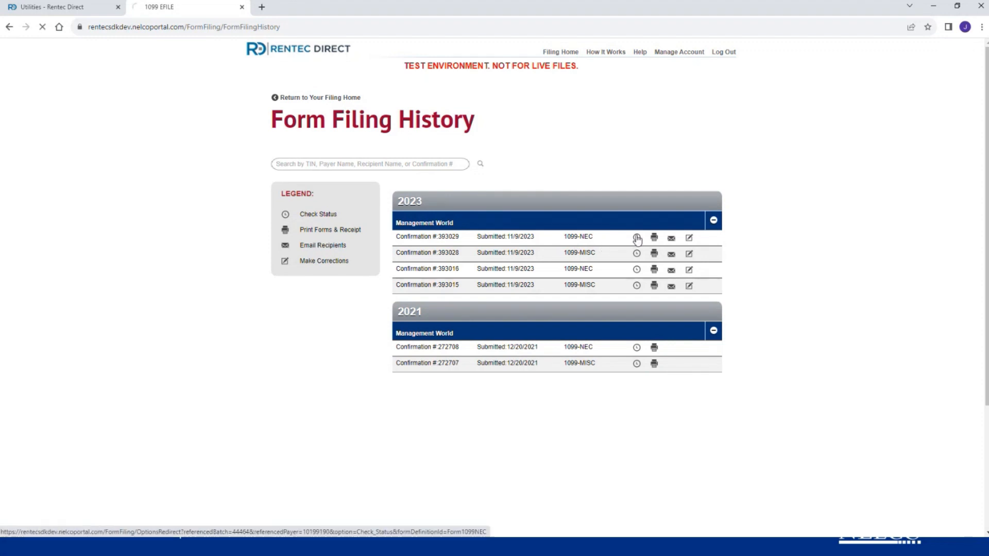
right_click(637, 239)
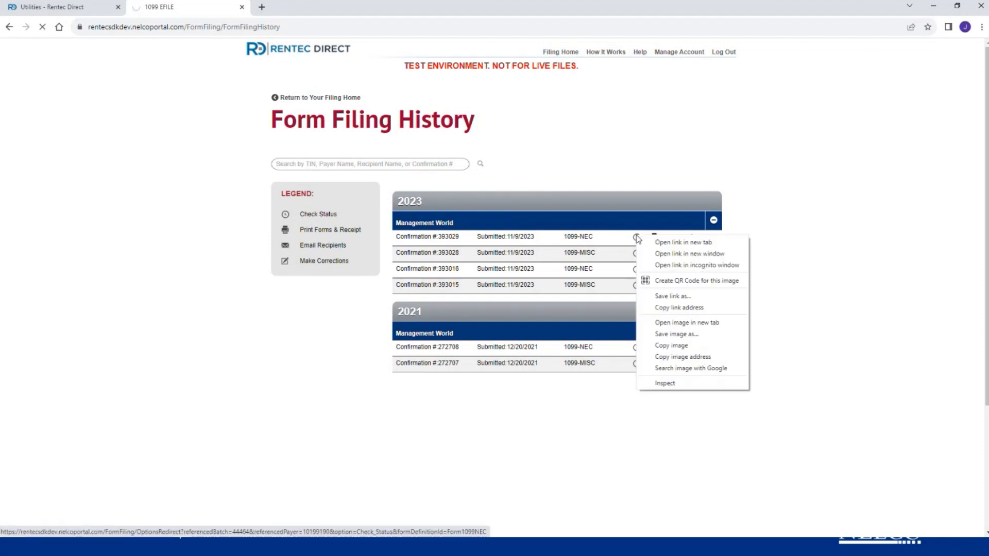
left_click(715, 200)
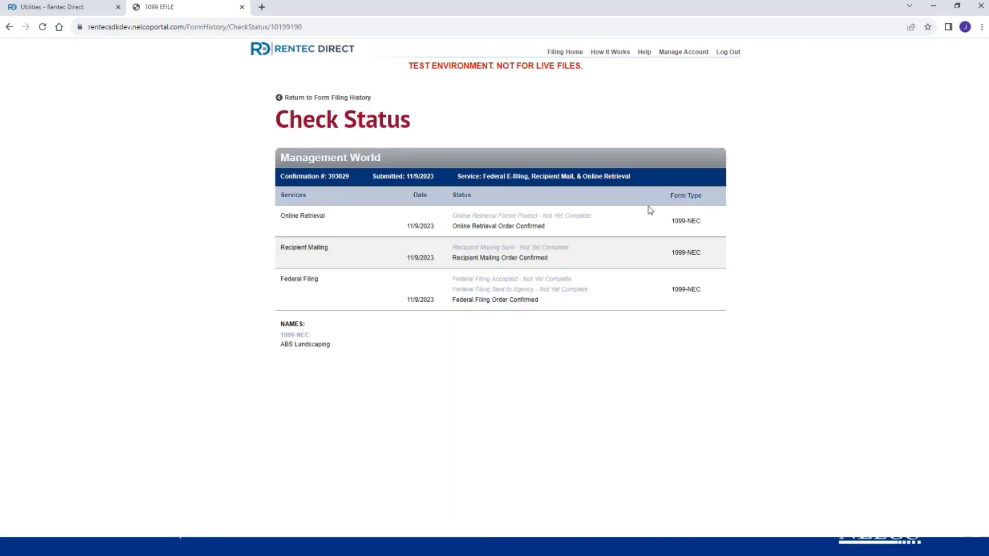
left_click_drag(540, 304, 508, 290)
triple_click(508, 290)
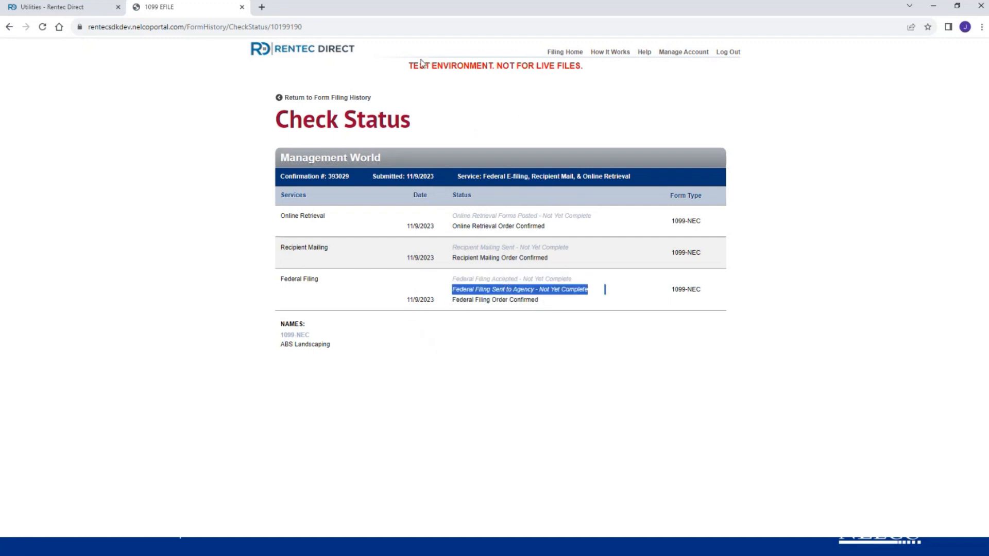
left_click_drag(407, 65, 598, 84)
left_click(605, 86)
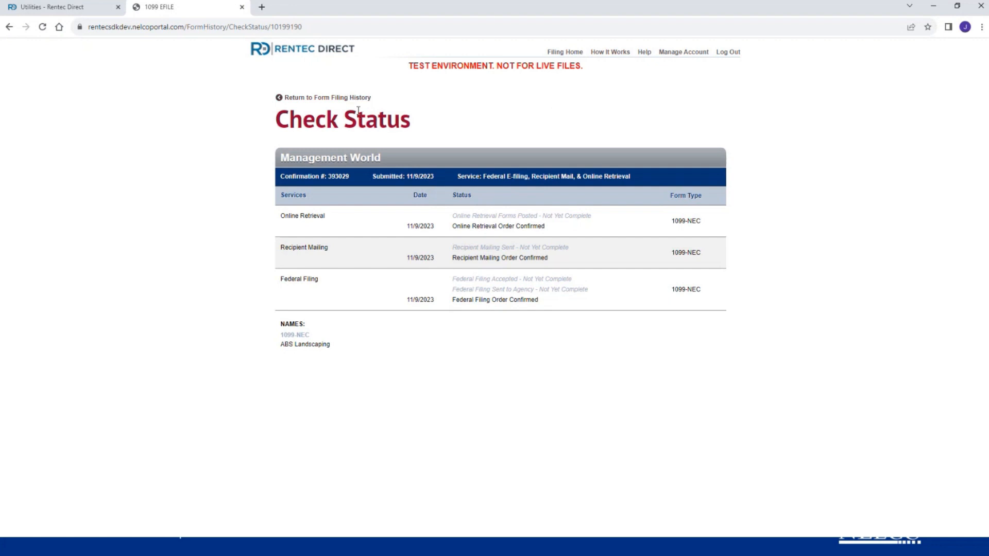
left_click_drag(403, 69, 586, 75)
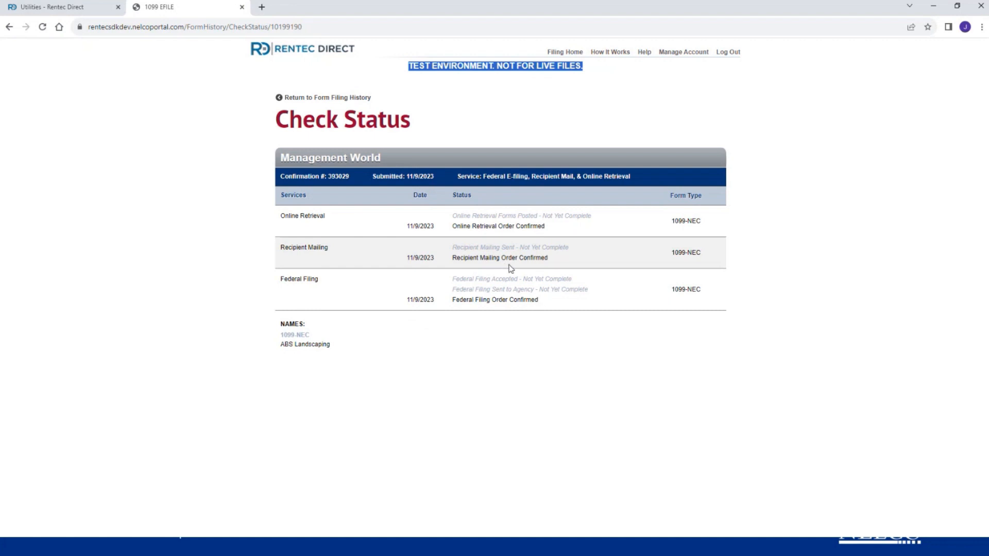
left_click(338, 99)
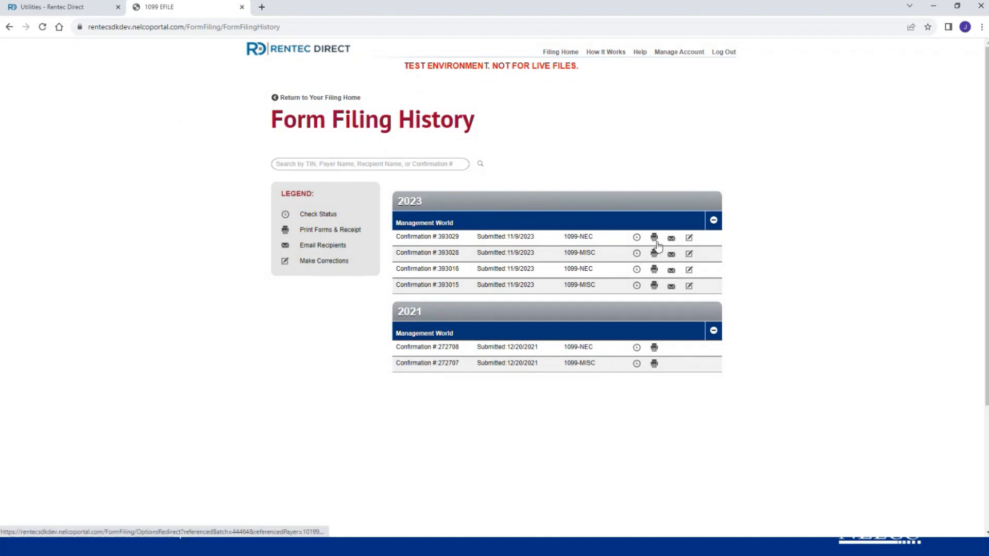
left_click(654, 239)
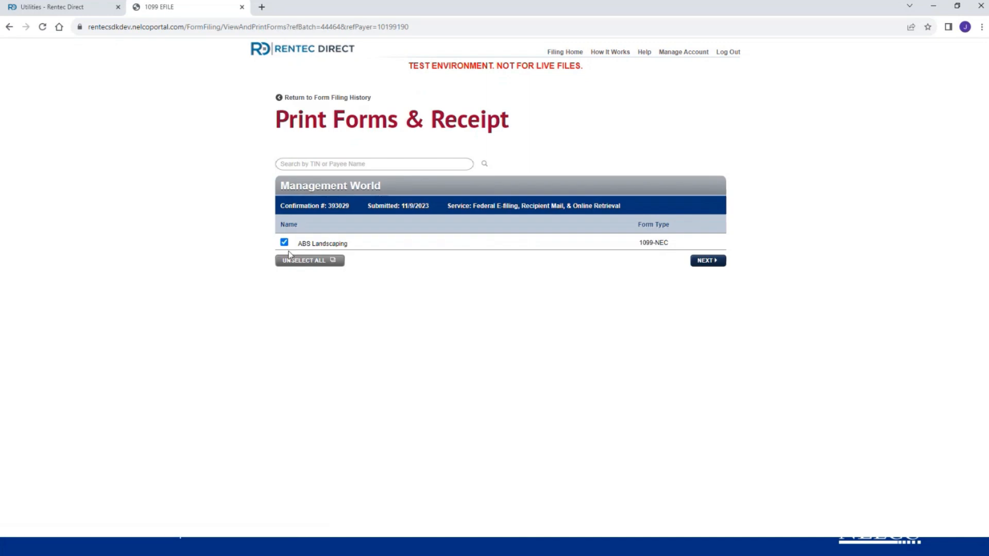
left_click(707, 261)
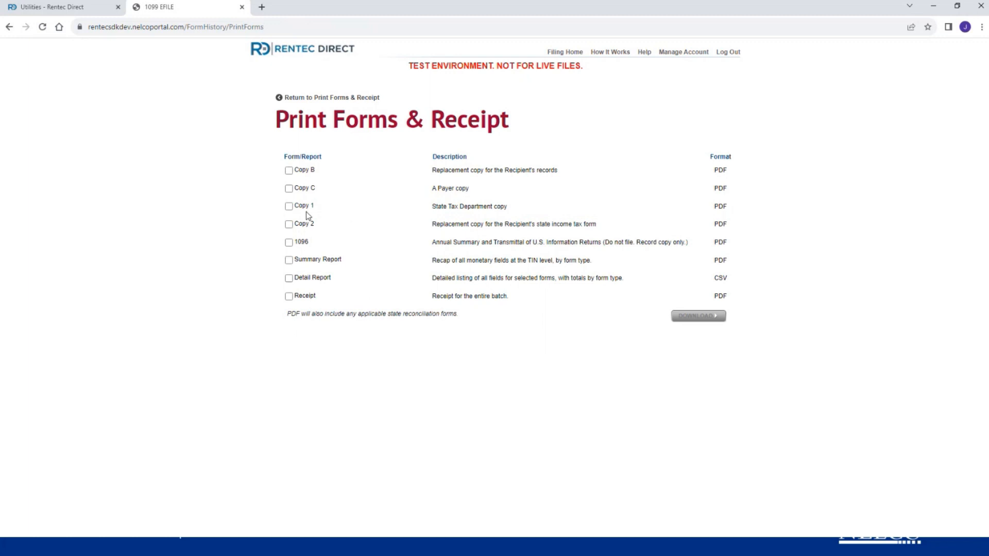
left_click(289, 171)
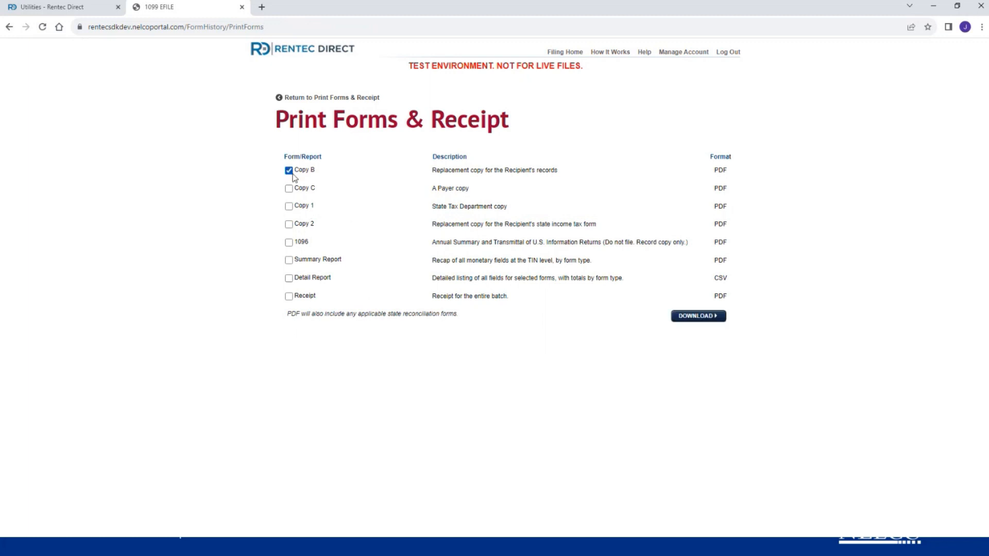
left_click(697, 317)
left_click(706, 316)
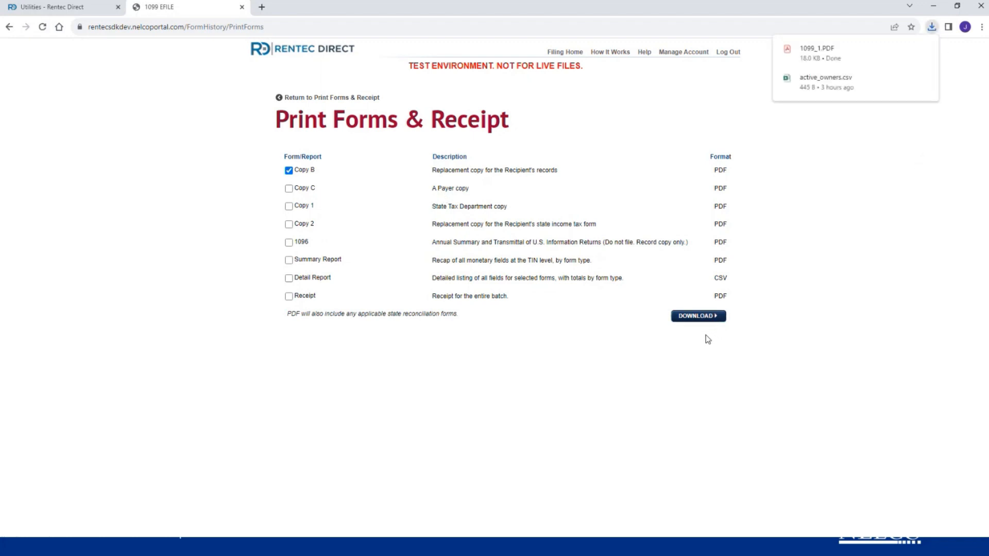
left_click(827, 54)
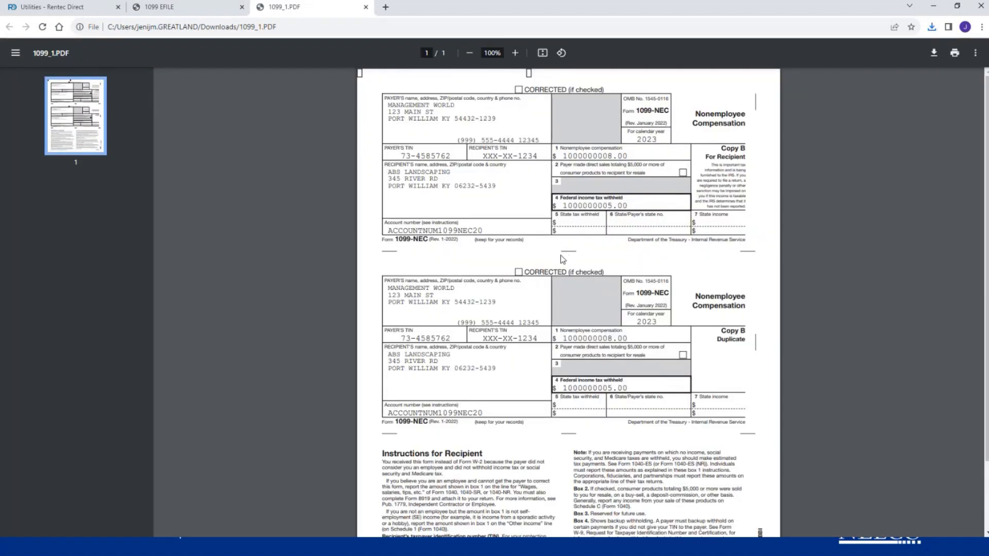
- Review the Copy B For Recipient and Duplicate pages, then return to the 1099 EFILE tab
scroll(520, 258, "down", 2)
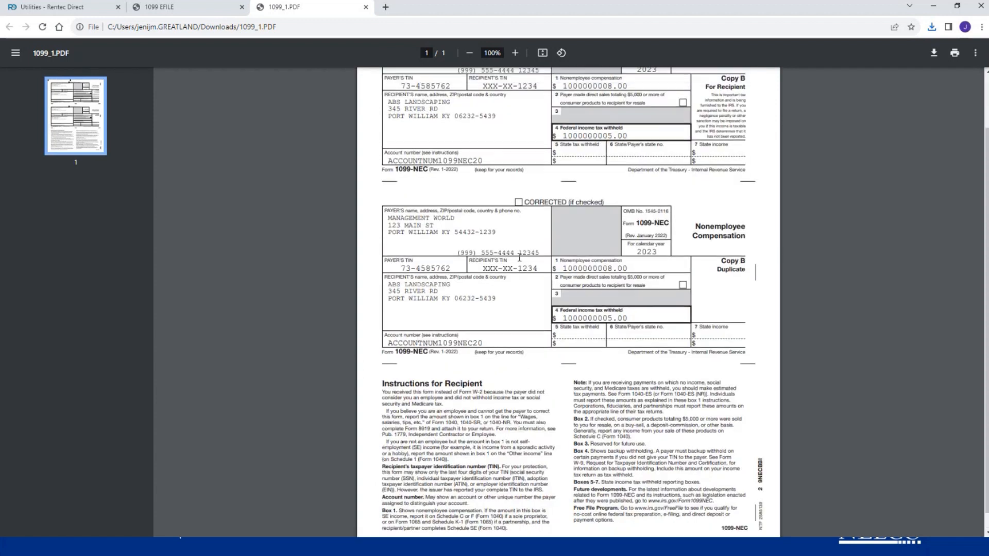
scroll(519, 257, "up", 2)
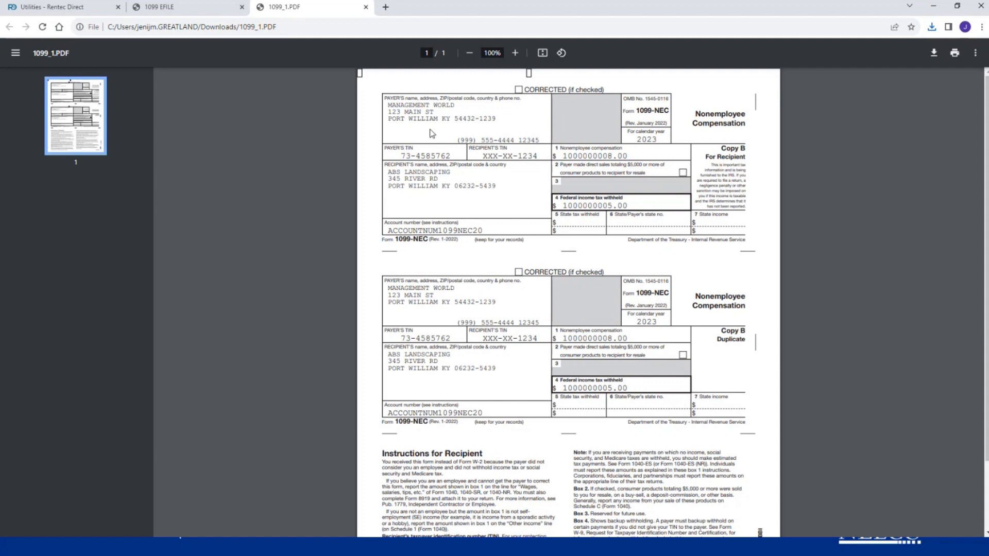
left_click(165, 9)
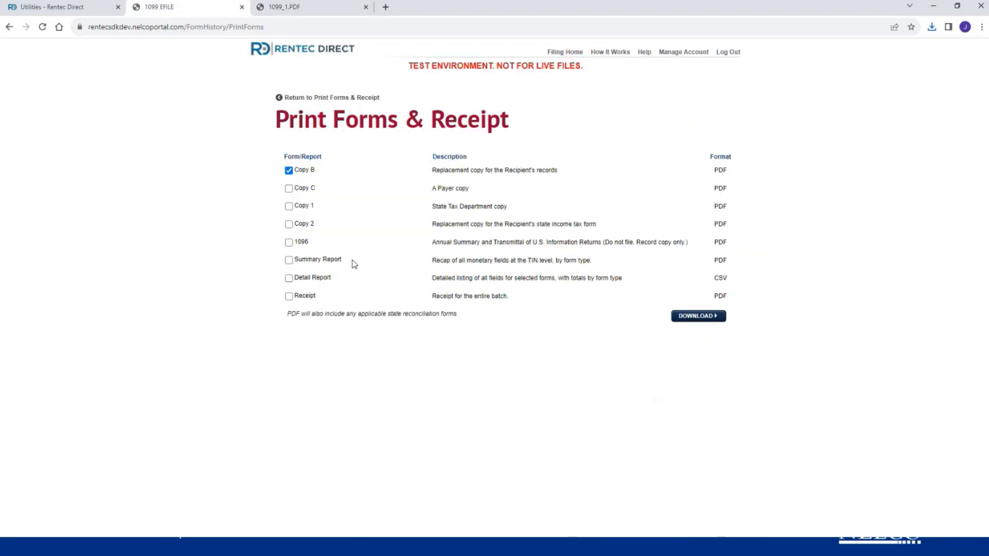
left_click(330, 99)
left_click(334, 99)
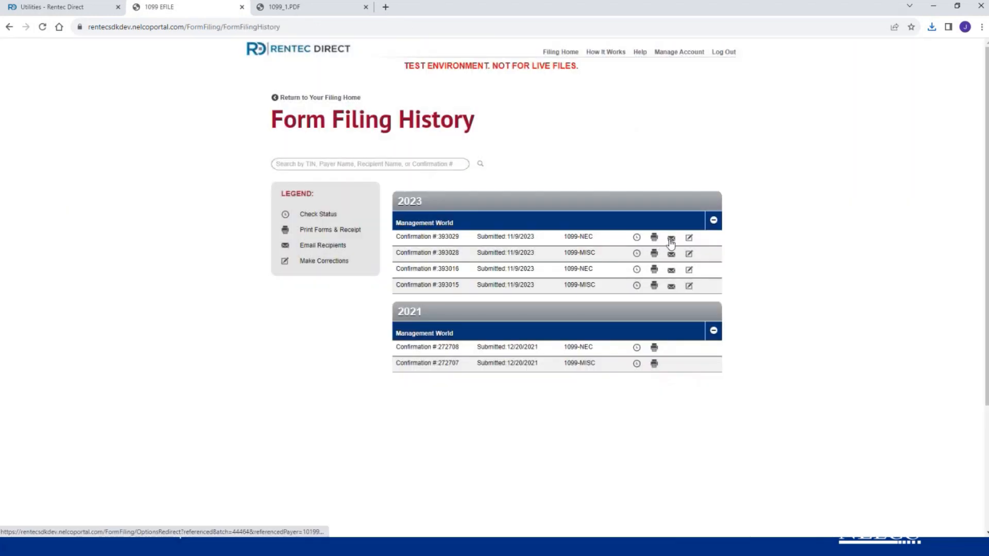
left_click(671, 241)
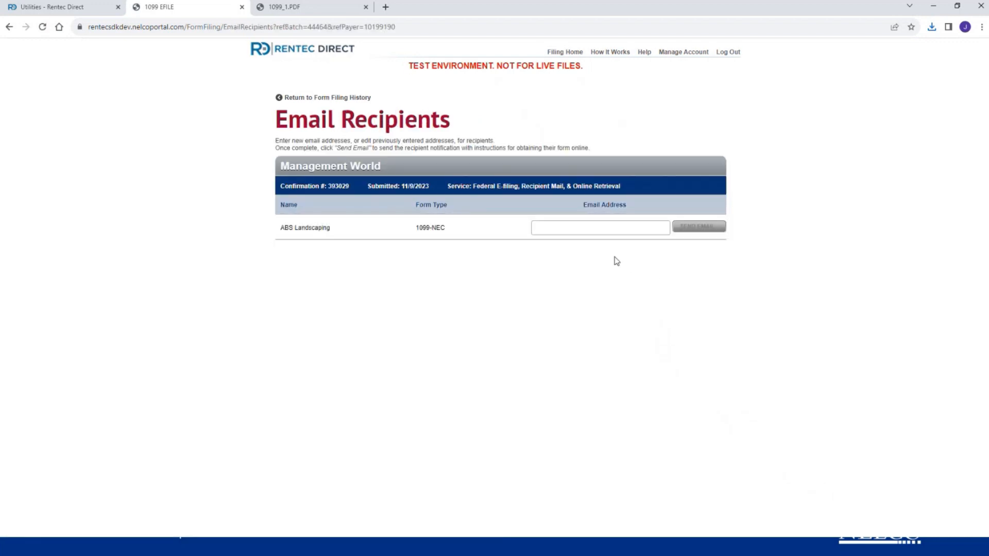
left_click(596, 231)
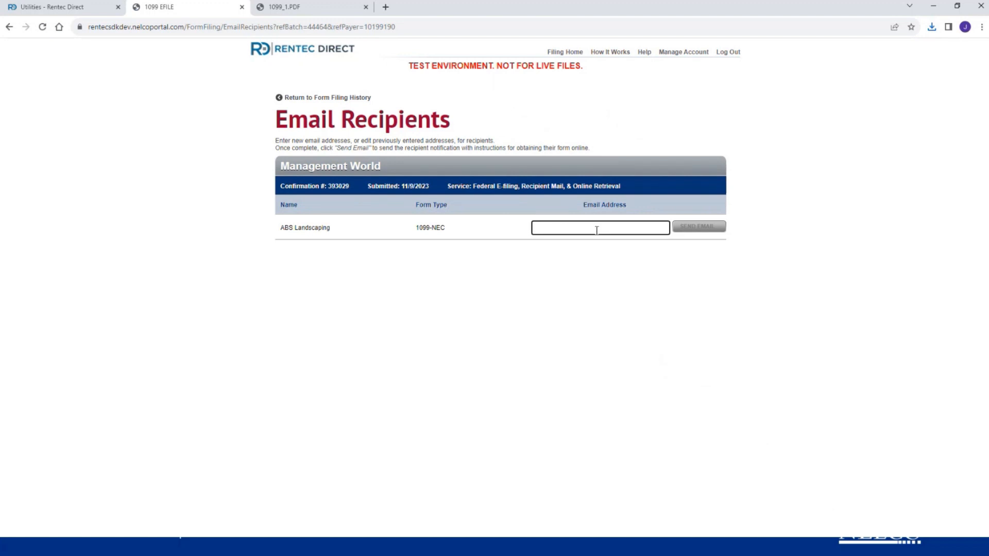
type("email")
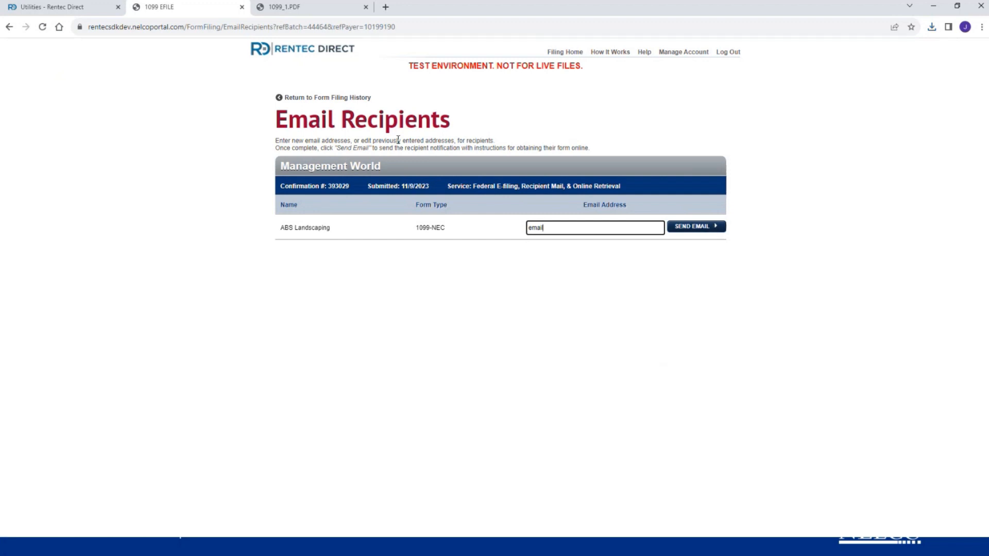
- Return to the filing history list and switch to the Penalties slide in PowerPoint
left_click(322, 102)
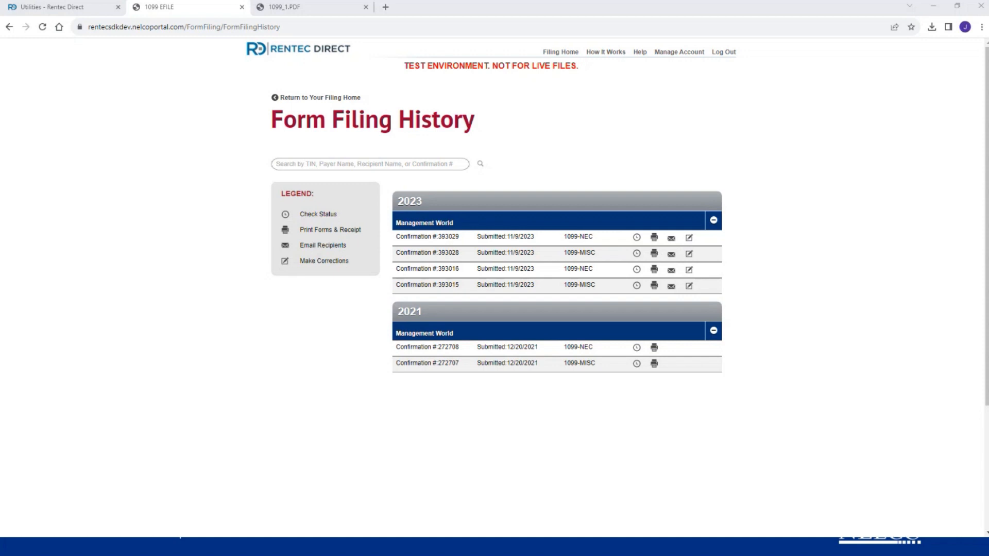
key("alt+Tab")
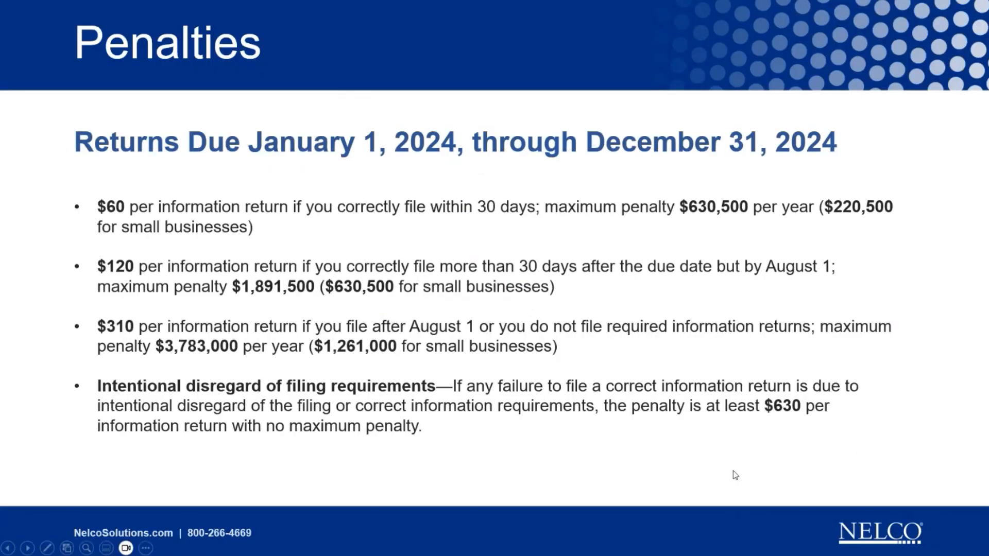
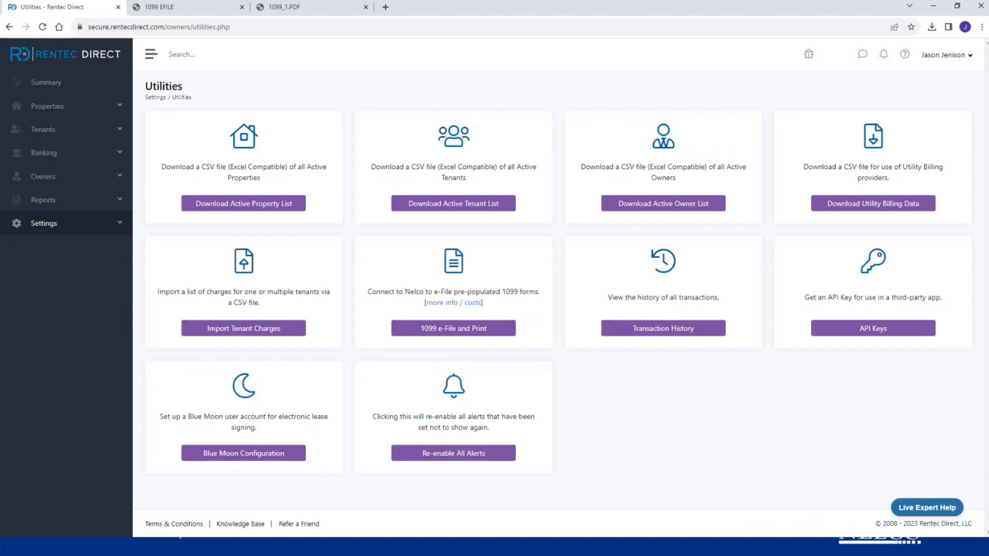
- Open the 2023 1099 Tax Assistant report from Reports, showing 3,115.00 vendor payments and 53,167.74 owner rents
left_click(55, 205)
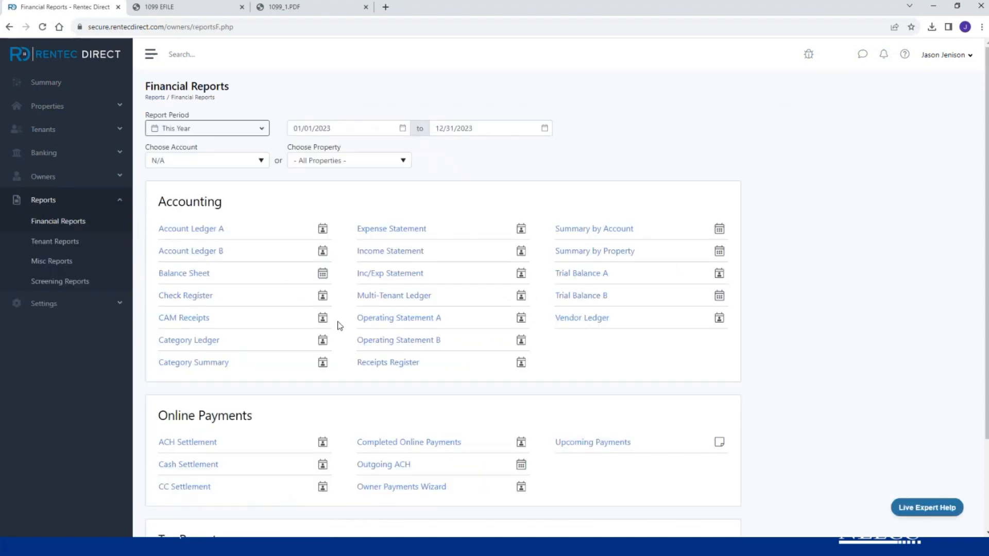
scroll(354, 326, "down", 3)
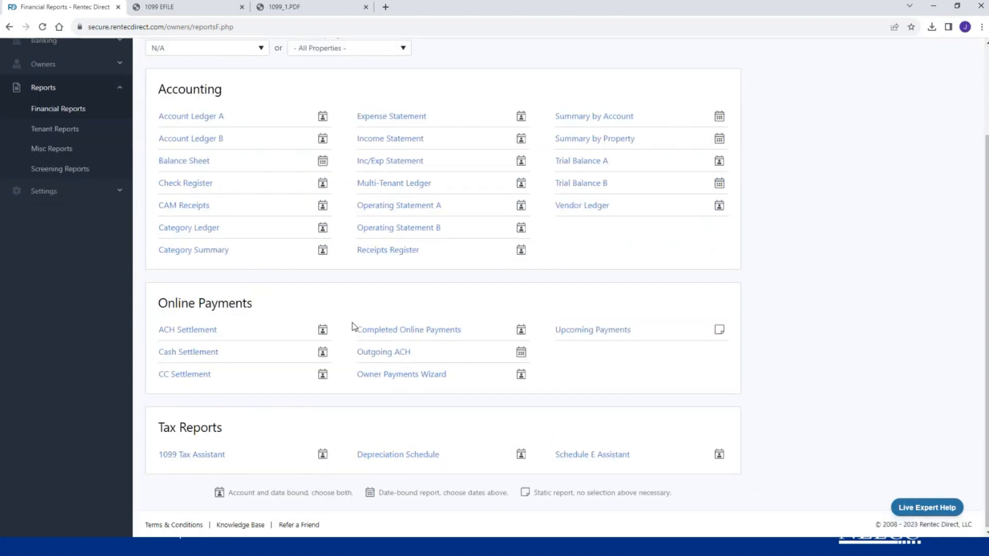
left_click(201, 455)
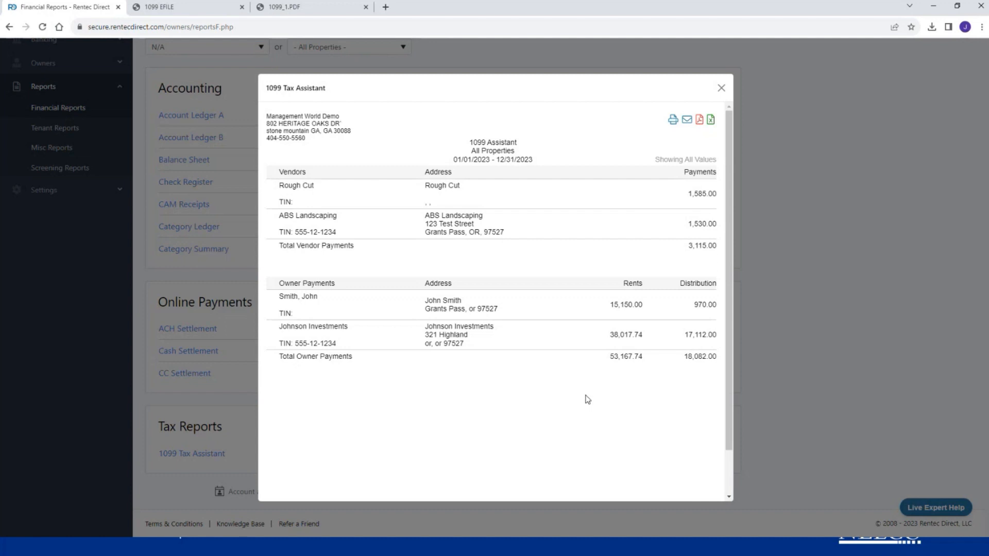
- Close the 1099 Tax Assistant report to get back to the Financial Reports list
left_click(721, 88)
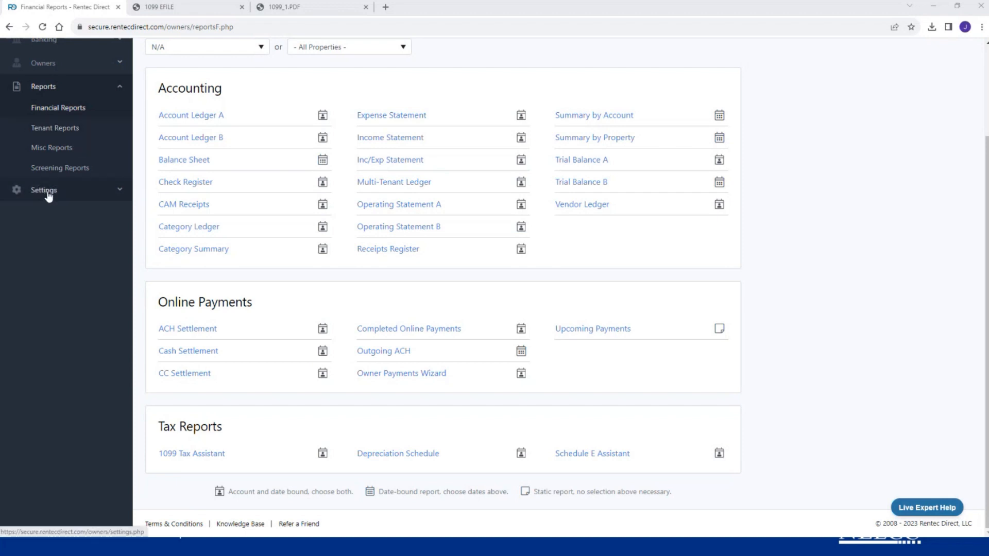
- Go to Settings and open Utilities under the Tools section
scroll(48, 193, "up", 2)
left_click(61, 303)
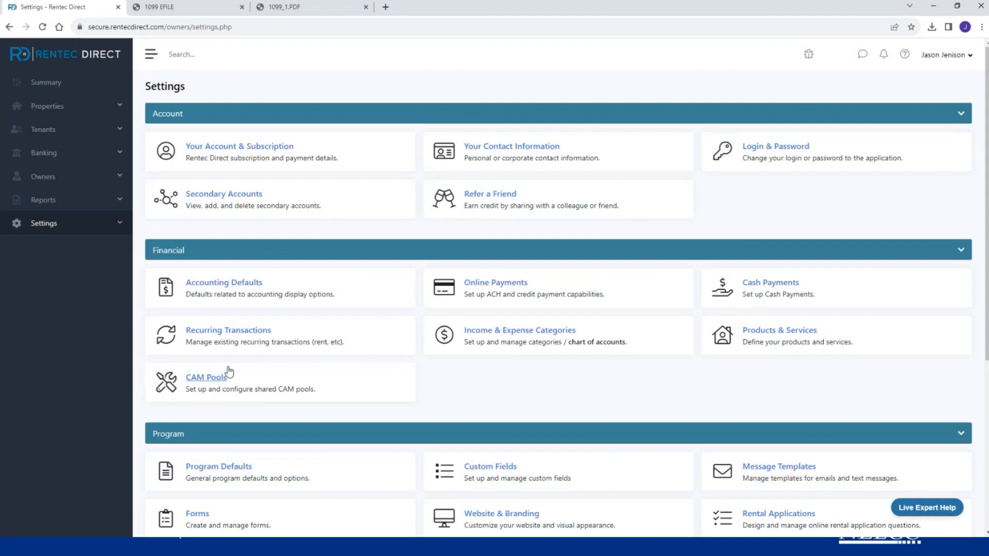
scroll(241, 379, "down", 5)
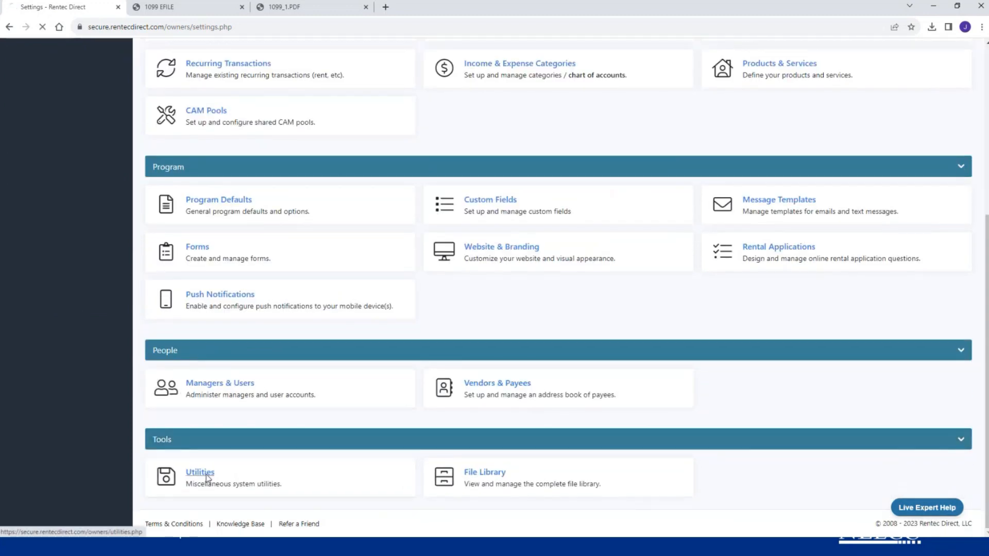
left_click(207, 475)
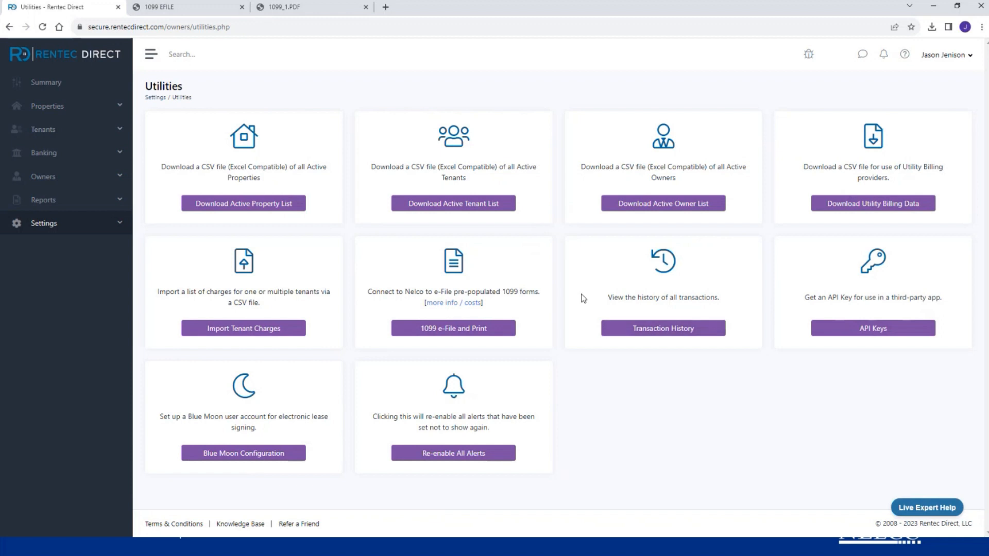
- View Nelco's Tax Year 2022 per-form pricing for W-2, 1099 and ACA filings, then return to Utilities
left_click(455, 304)
scroll(454, 304, "down", 3)
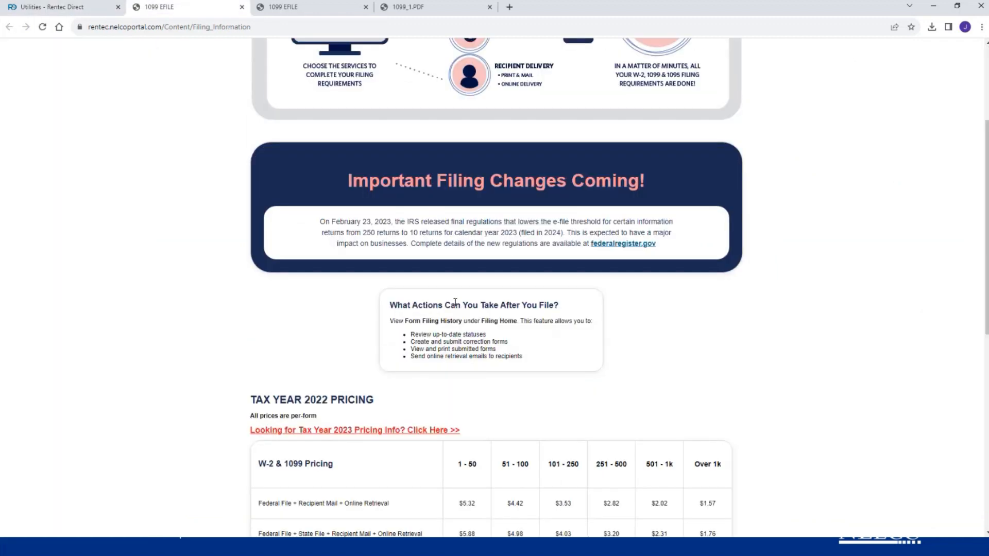
scroll(454, 303, "down", 5)
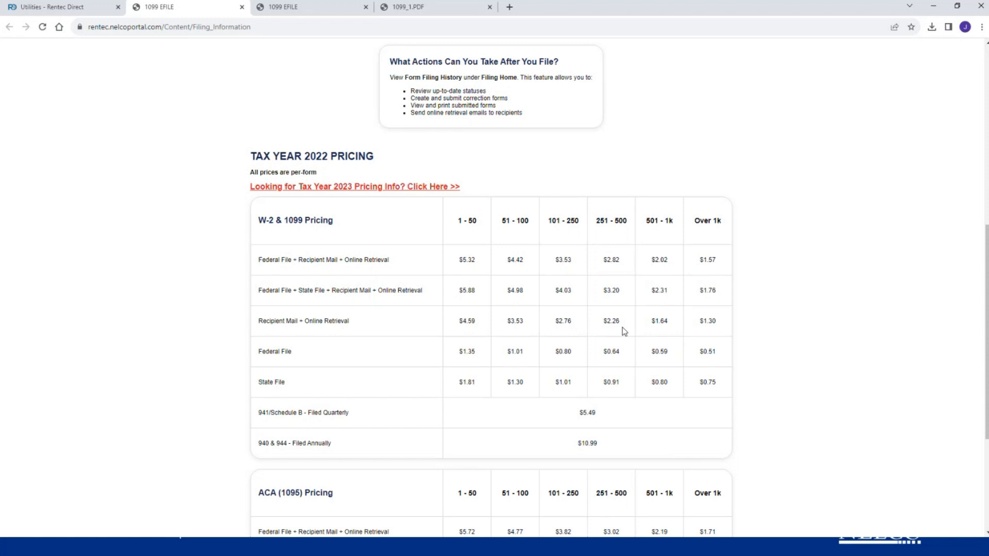
left_click(78, 4)
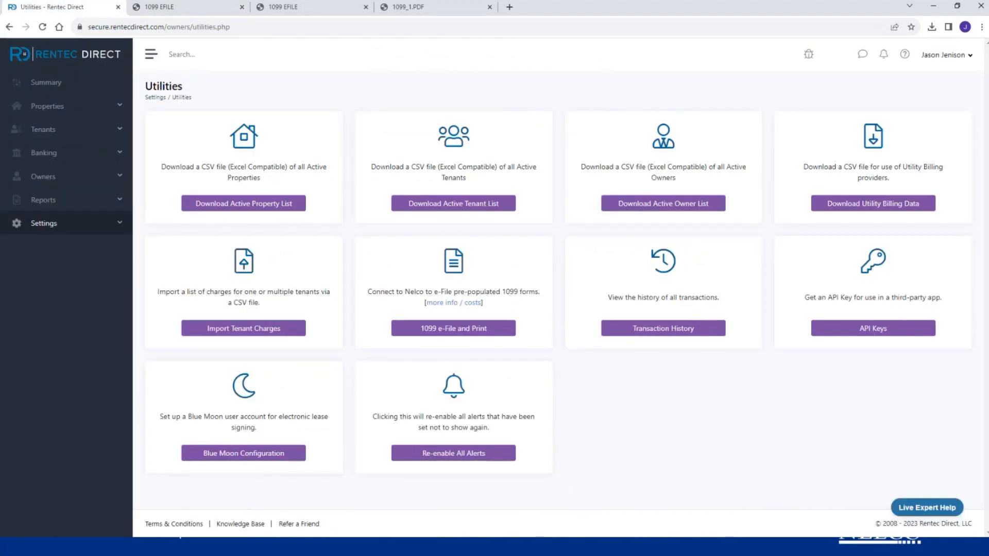